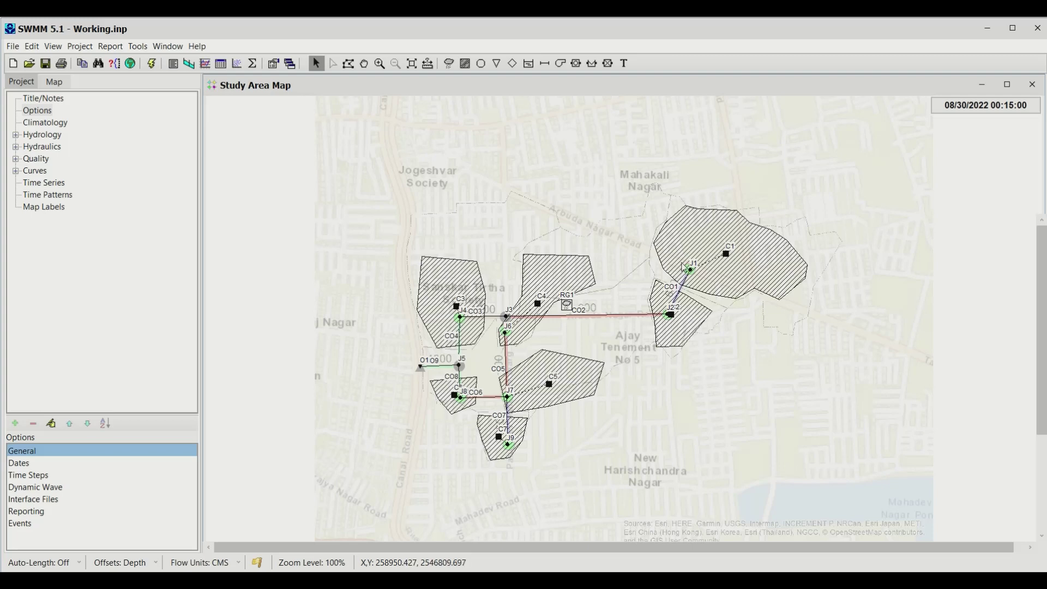
# Select the Options category in the Project browser for Working.inp
pyautogui.click(40, 112)
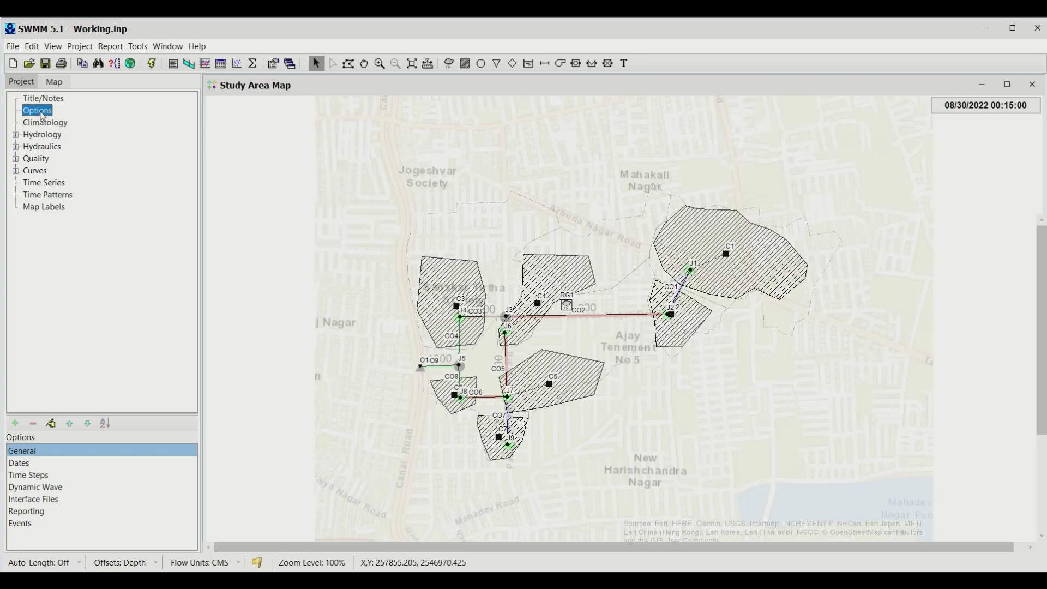
# Set the infiltration model to Modified Green-Ampt in Simulation Options
pyautogui.click(52, 425)
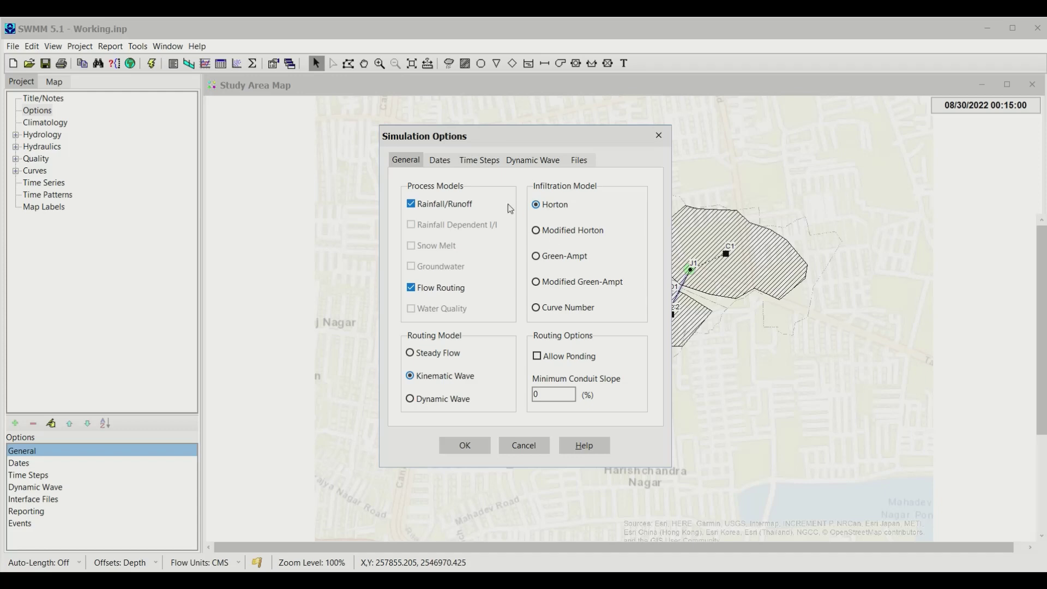
pyautogui.click(541, 285)
pyautogui.click(441, 161)
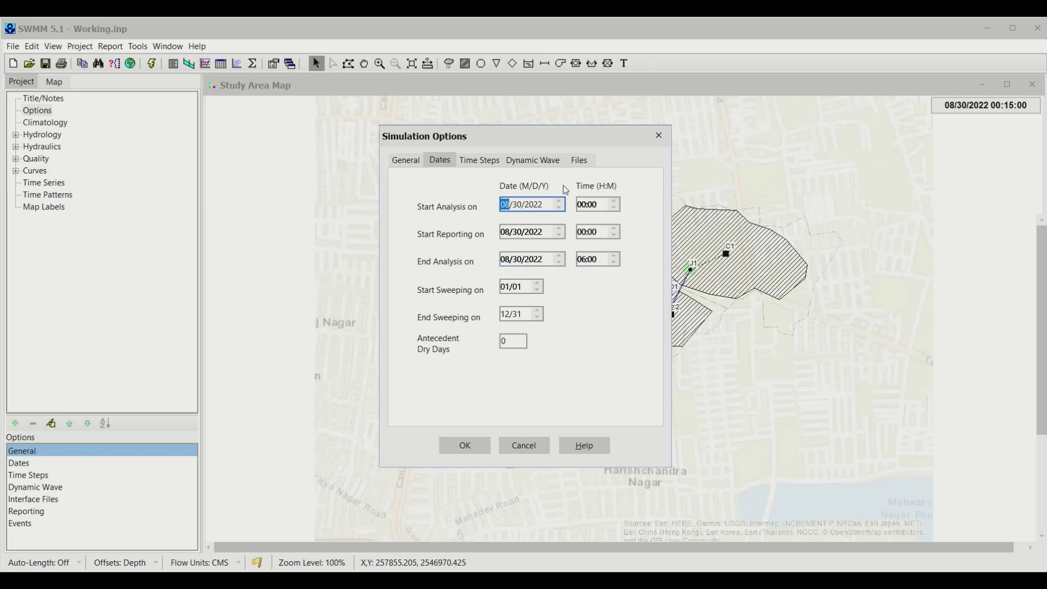
# Change the End Analysis date to 08/31/2022 and its time to 00:00
pyautogui.click(520, 262)
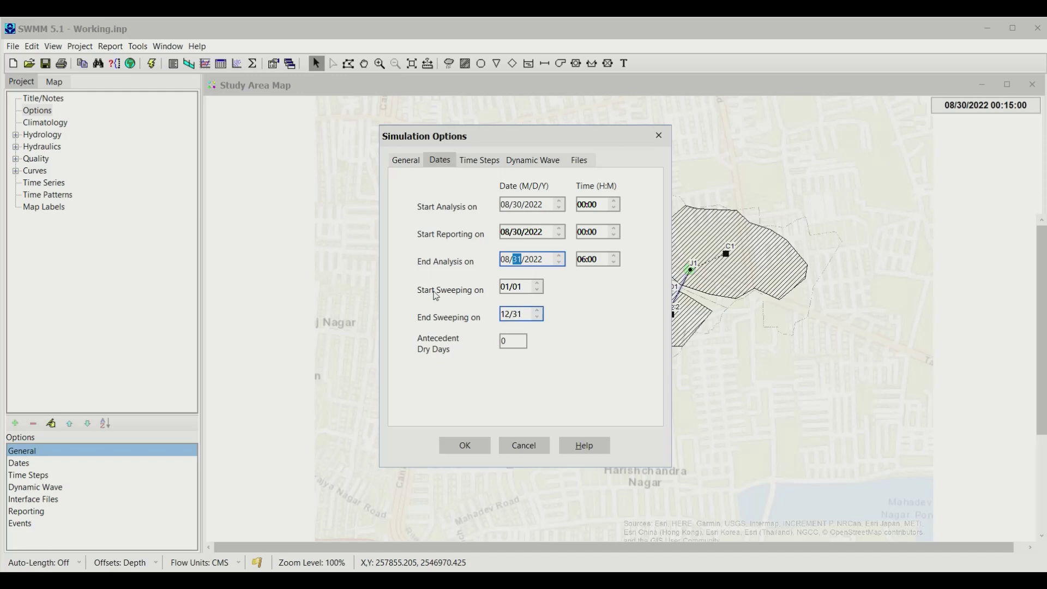
pyautogui.click(584, 264)
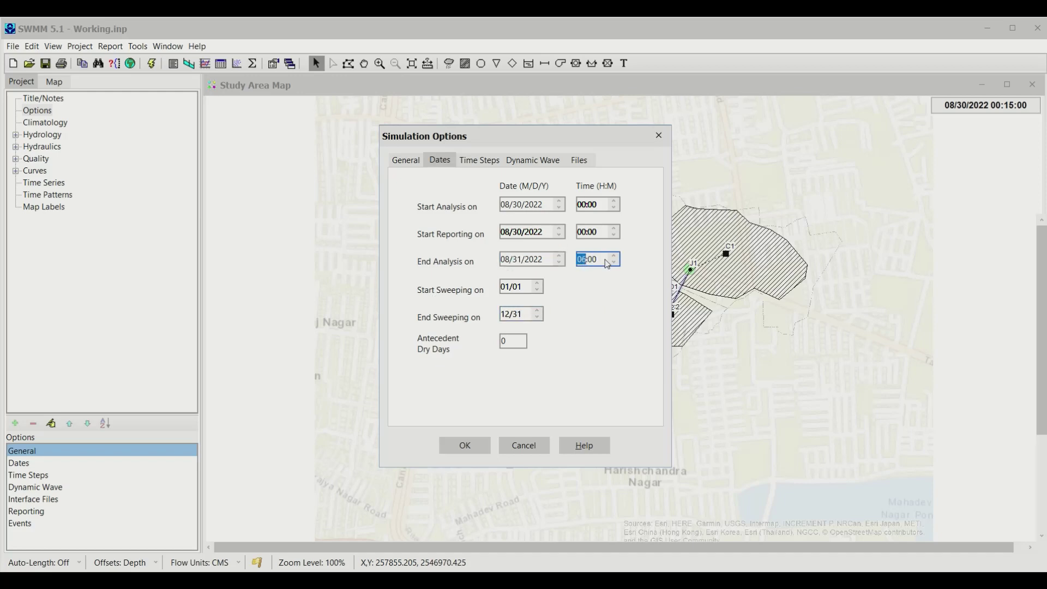
pyautogui.click(613, 256)
pyautogui.click(613, 256)
pyautogui.click(613, 256)
pyautogui.click(613, 256)
pyautogui.click(613, 256)
pyautogui.click(613, 256)
pyautogui.click(479, 161)
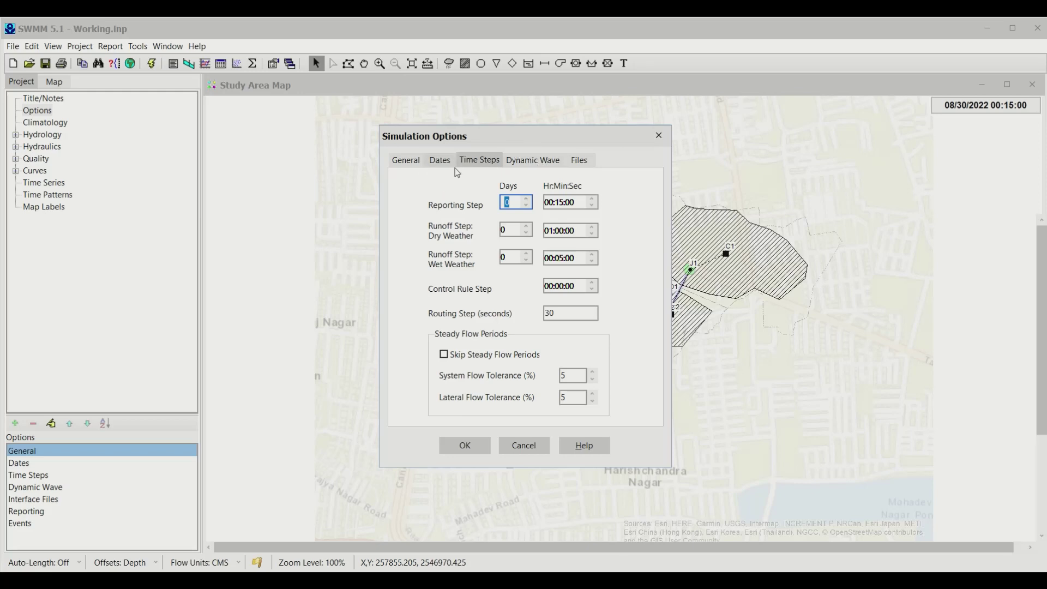
# Apply the options, convert all Horton subcatchments to Modified Green-Ampt, and launch the Excel Editor
pyautogui.click(546, 164)
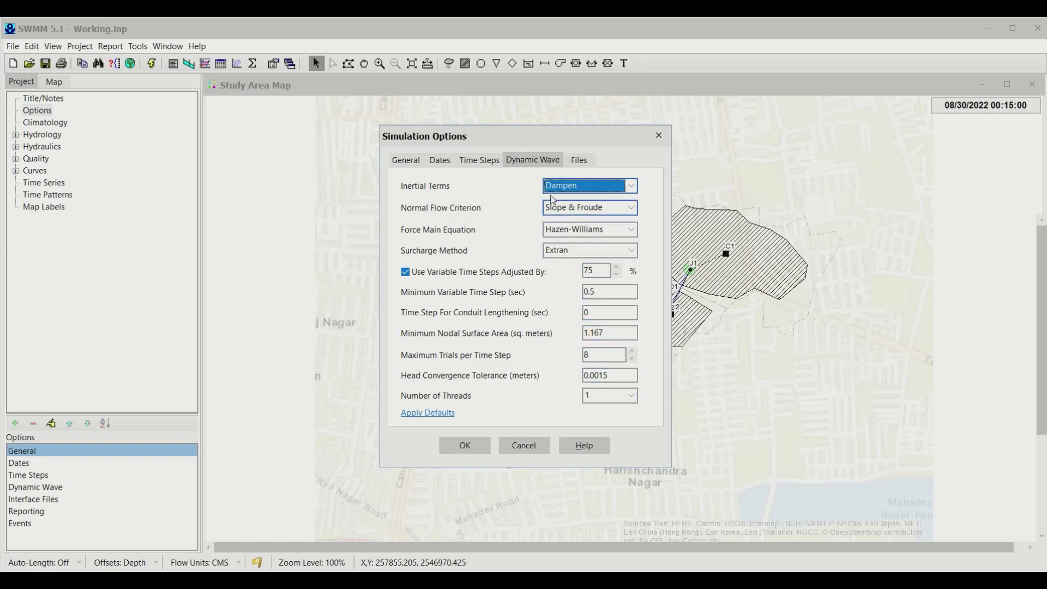
pyautogui.click(572, 162)
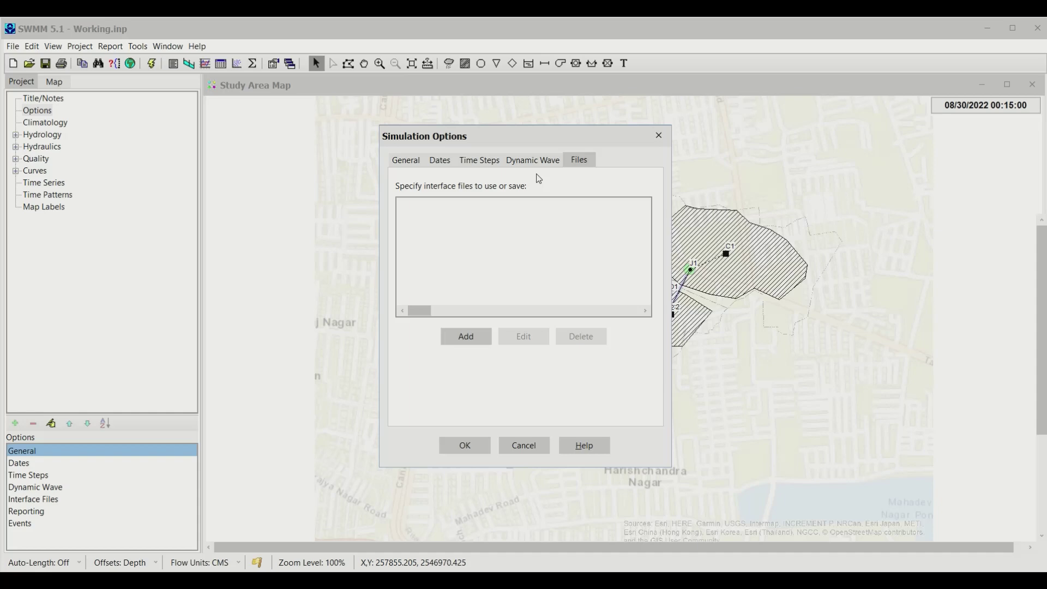
pyautogui.click(408, 161)
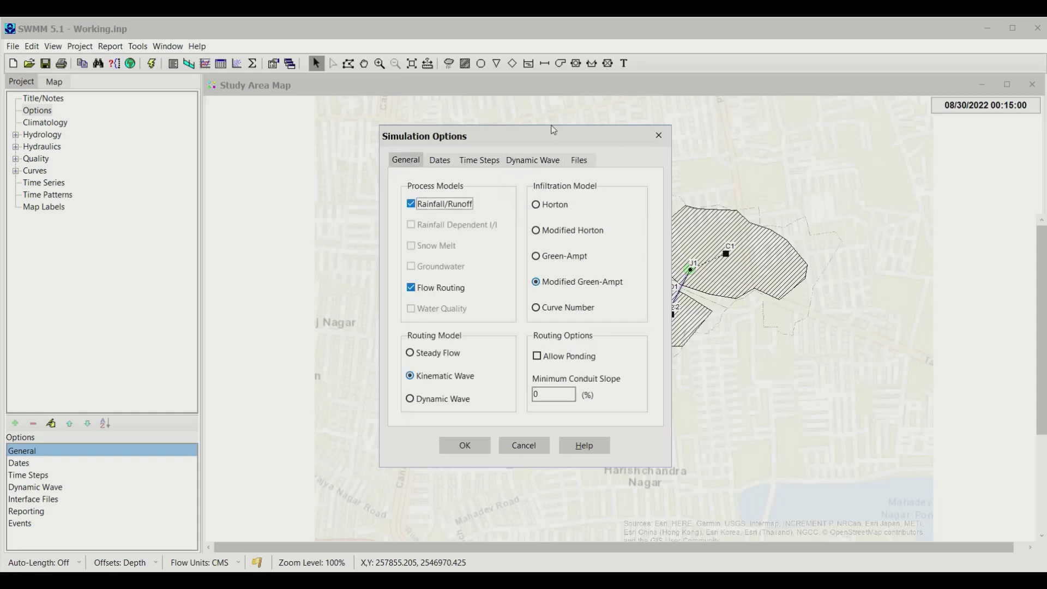
pyautogui.click(480, 446)
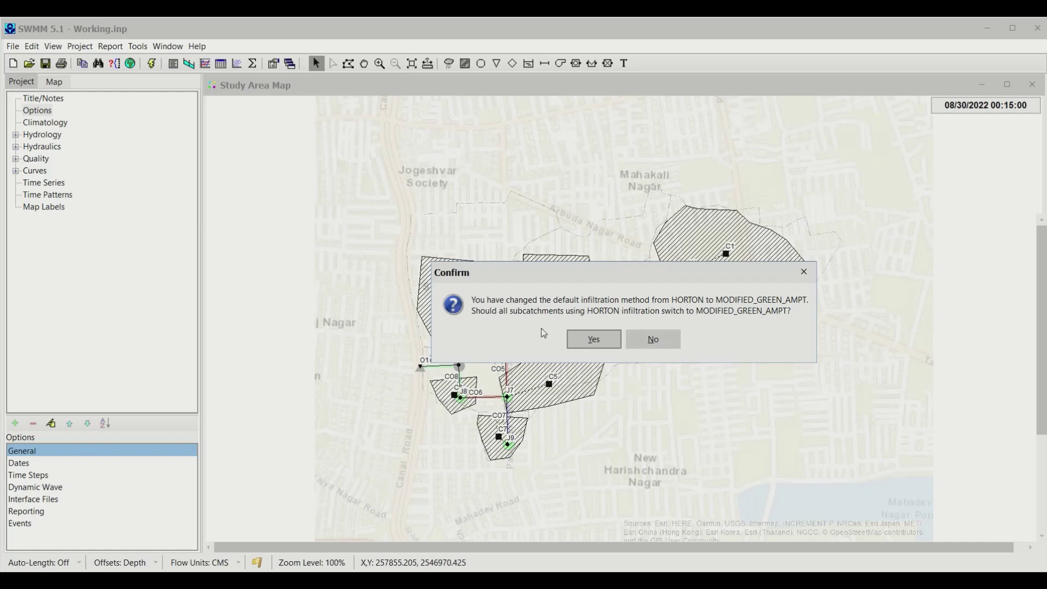
pyautogui.click(589, 344)
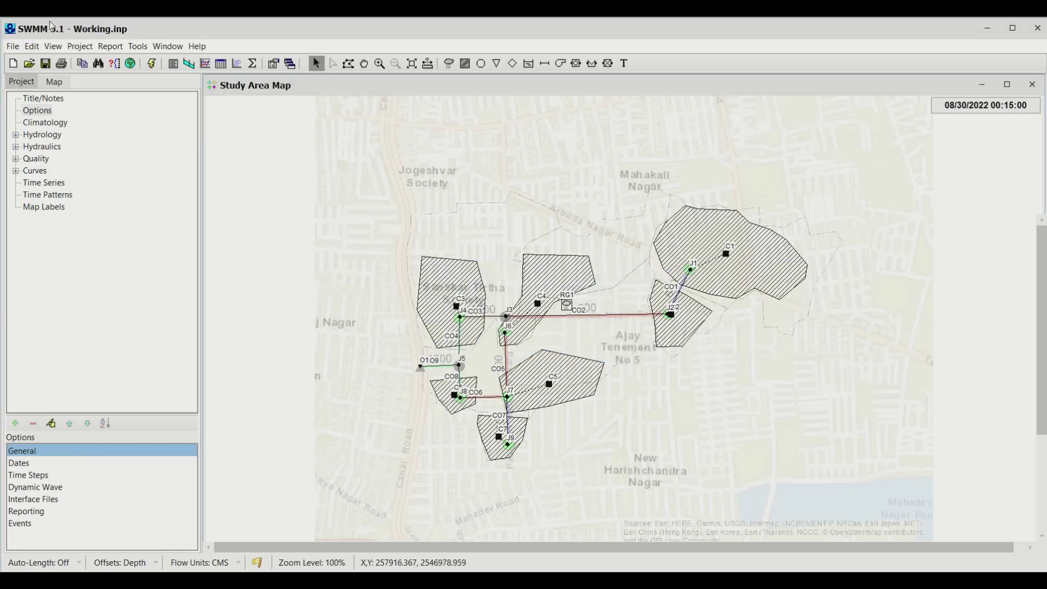
pyautogui.click(138, 46)
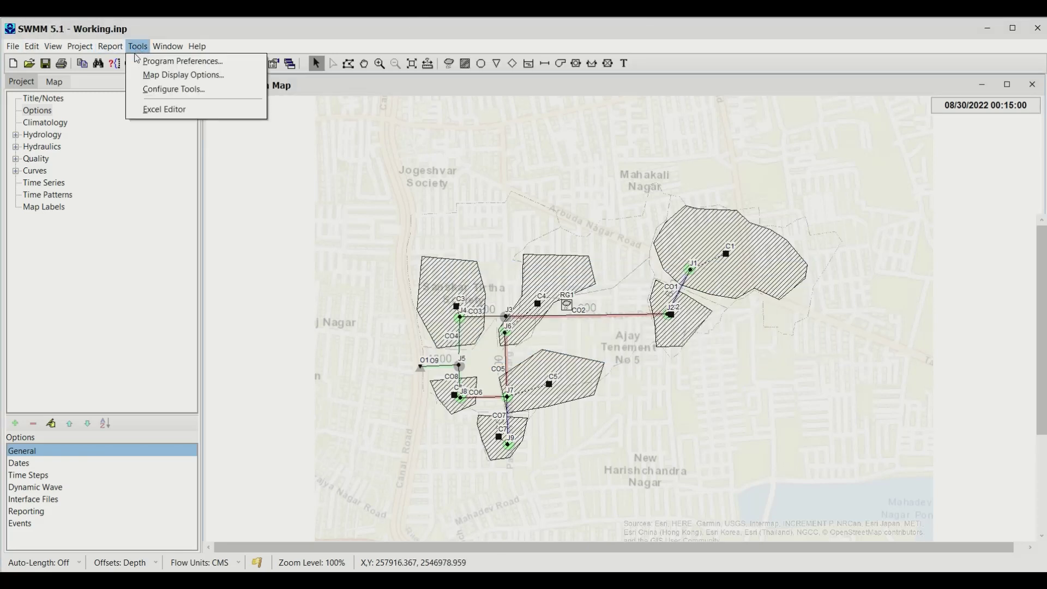
pyautogui.click(164, 109)
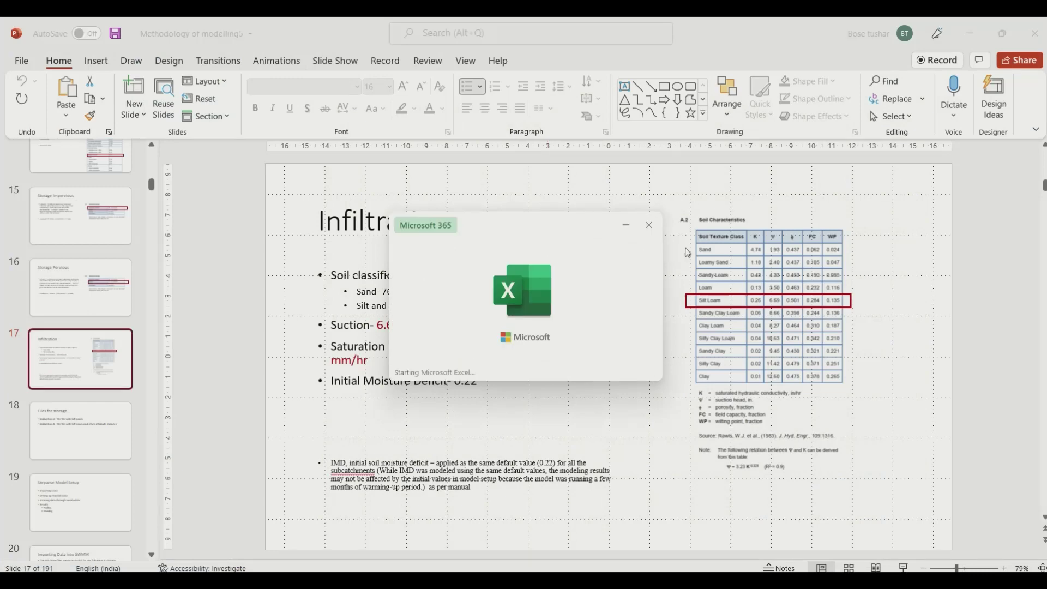
# Paste 169.926, 6.6 and 0.22 into B78, fill down through C7, and save
pyautogui.scroll(-11, 315, 357)
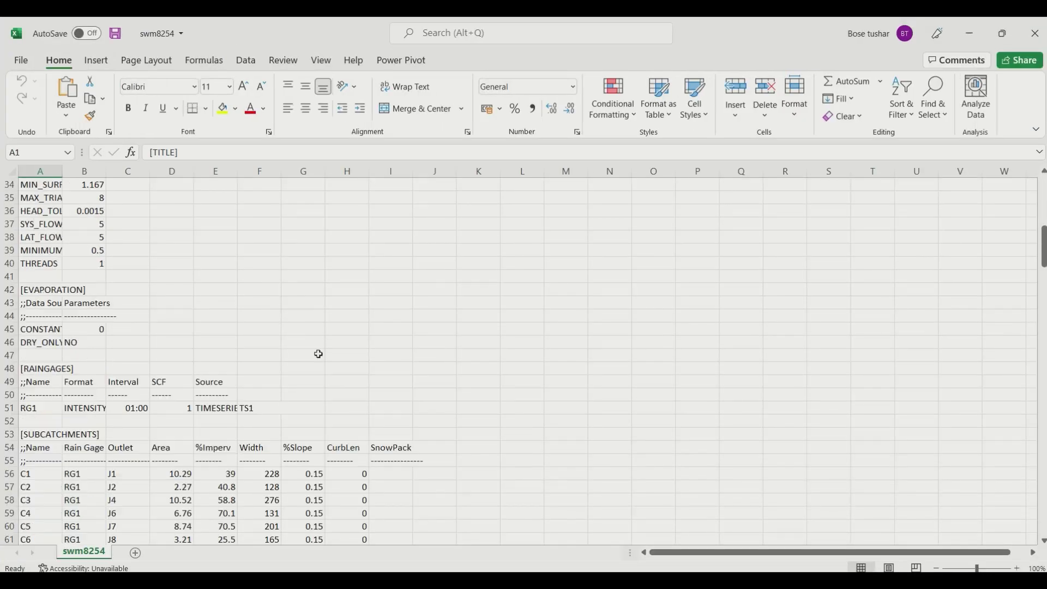
pyautogui.scroll(-13, 318, 354)
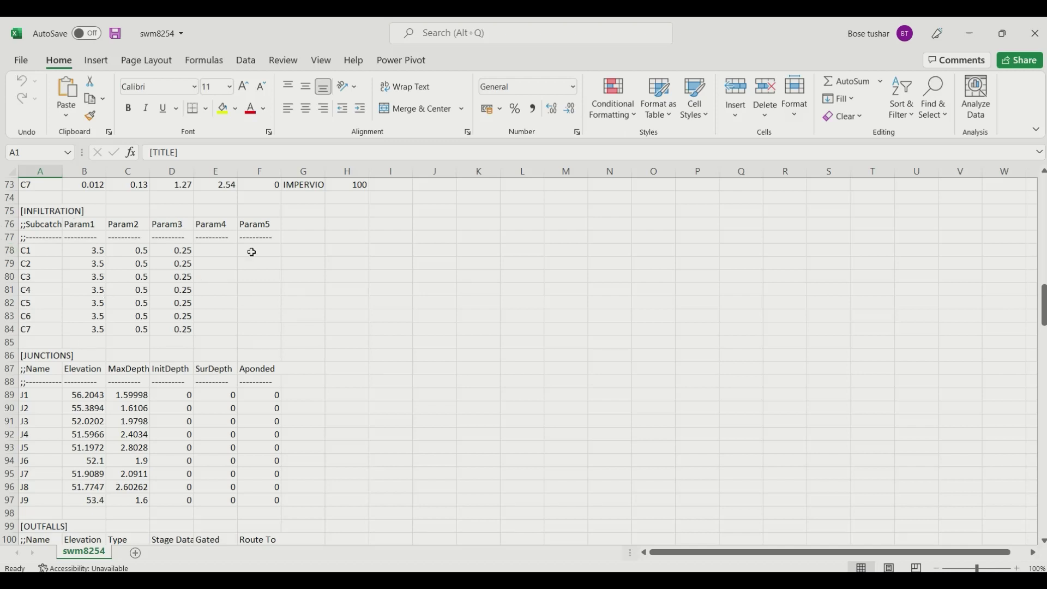
pyautogui.click(90, 249)
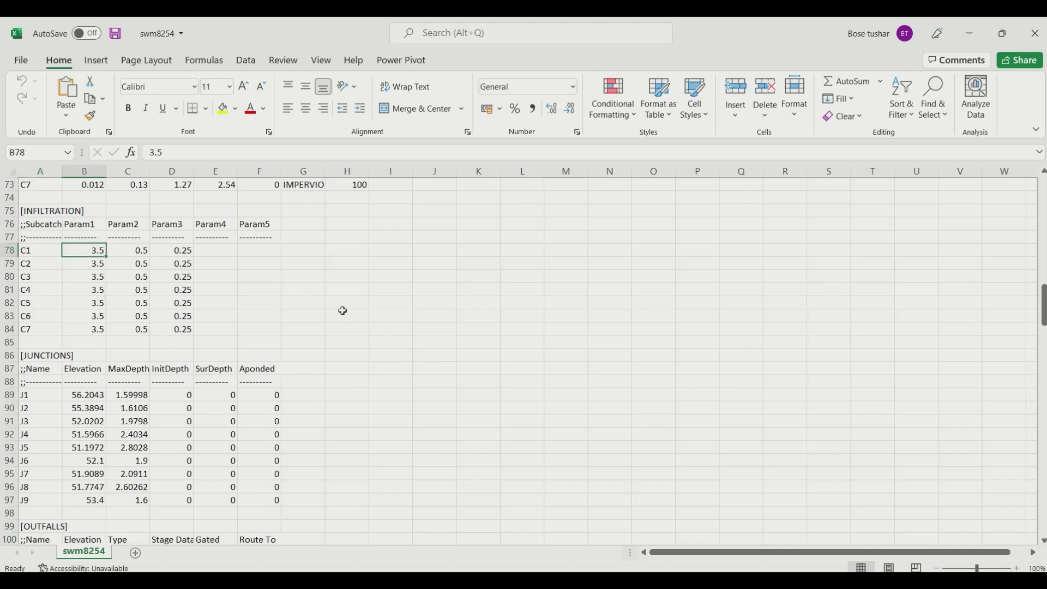
pyautogui.write('169.926\t6.6\t0.22')
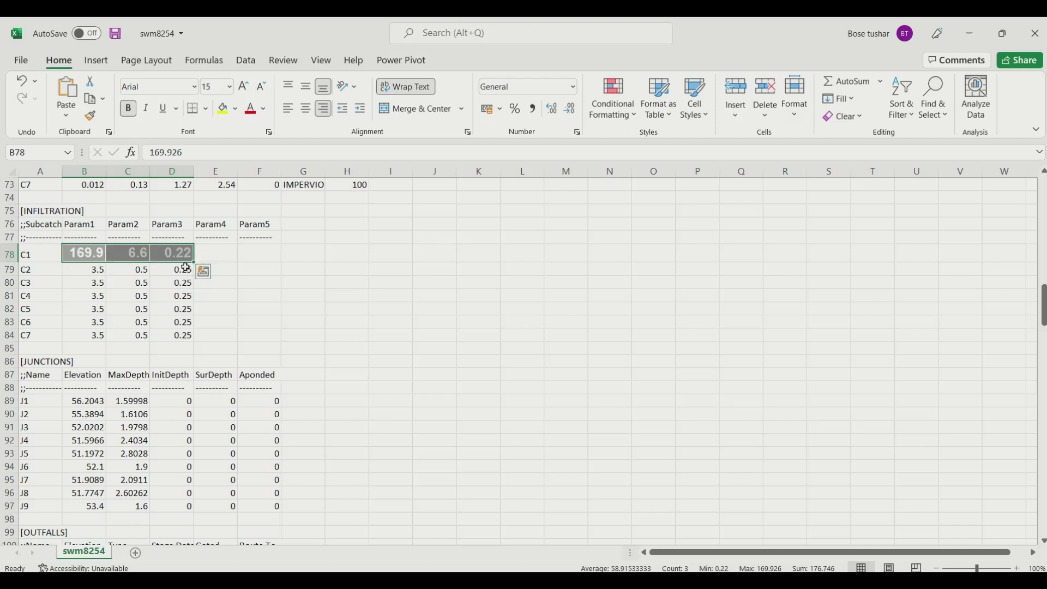
pyautogui.moveTo(193, 262); pyautogui.dragTo(188, 336)
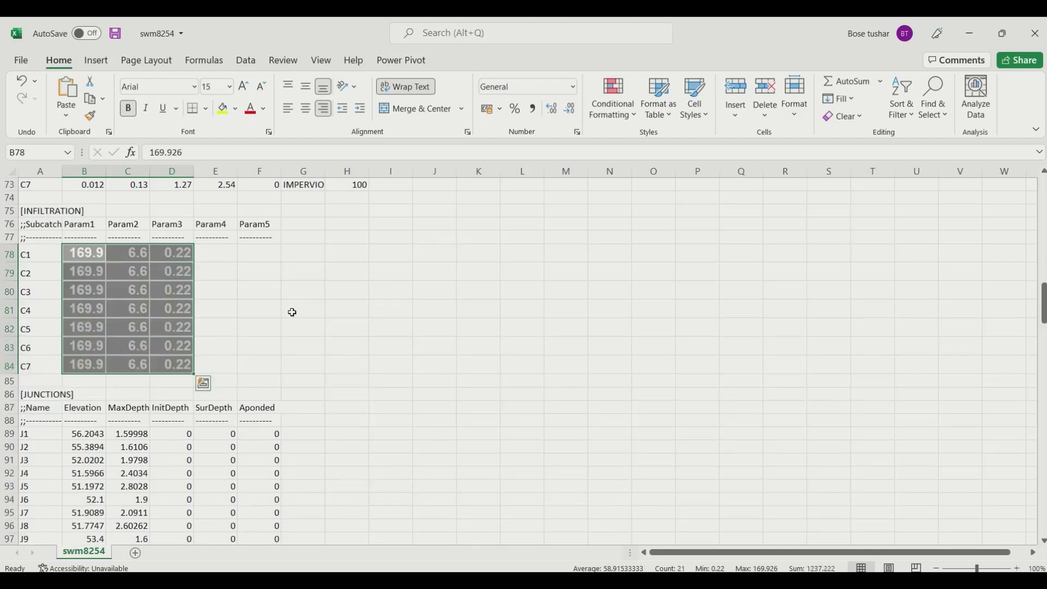
pyautogui.click(114, 35)
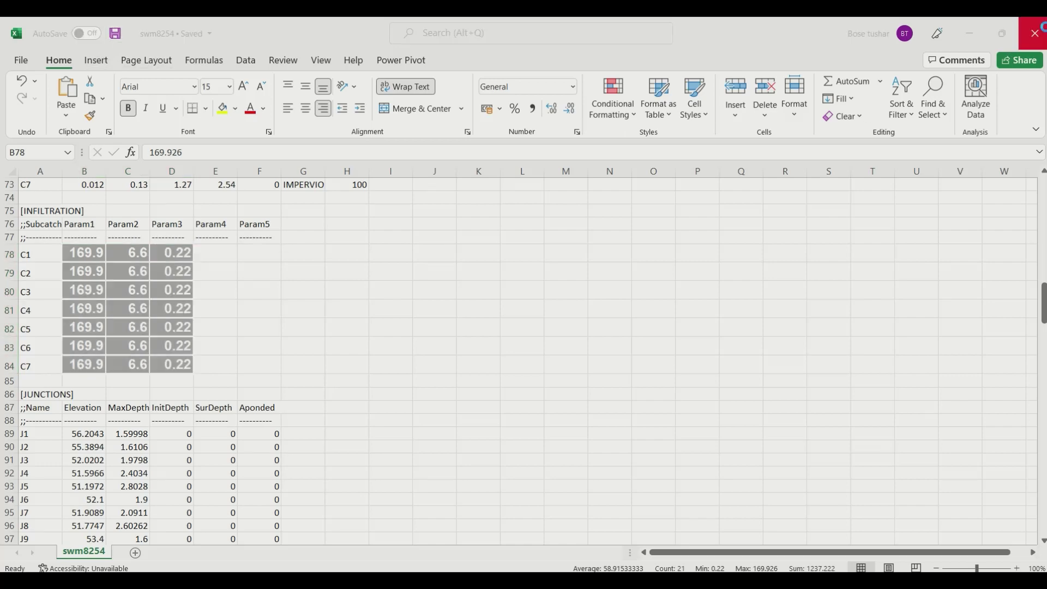
pyautogui.hotkey('alt', 'Tab')
pyautogui.hotkey('alt', 'Tab')
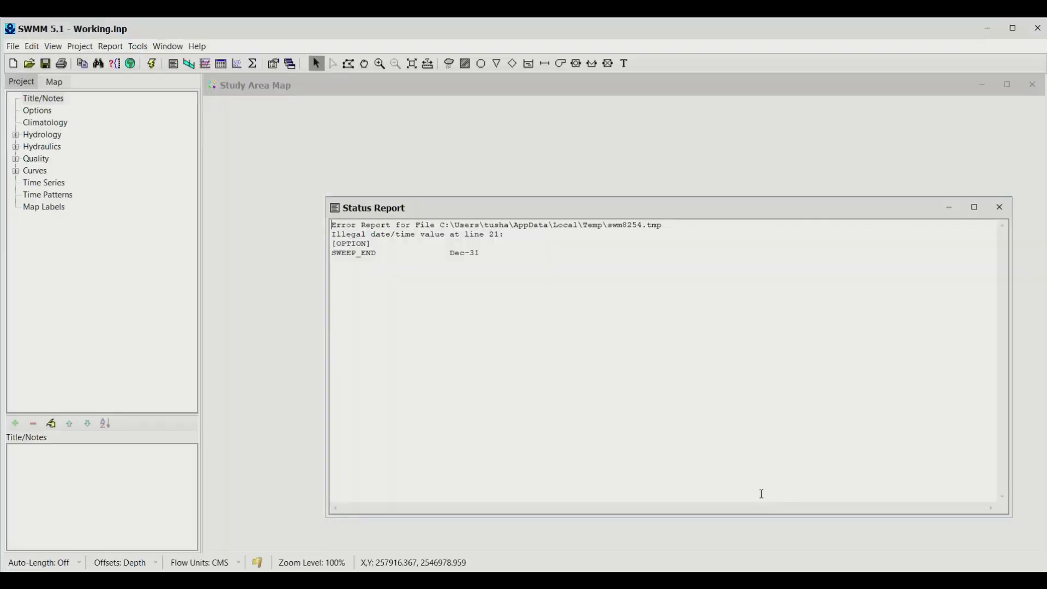
# Dismiss the date error, recheck the C1–C7 infiltration rows in Excel, and return to SWMM
pyautogui.click(1000, 208)
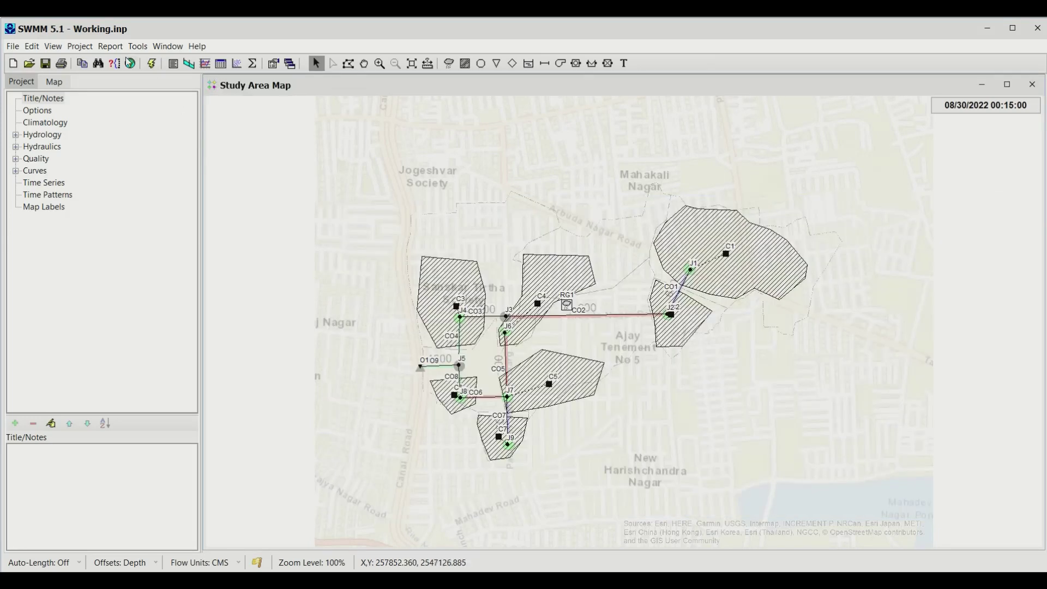
pyautogui.click(138, 46)
pyautogui.click(152, 109)
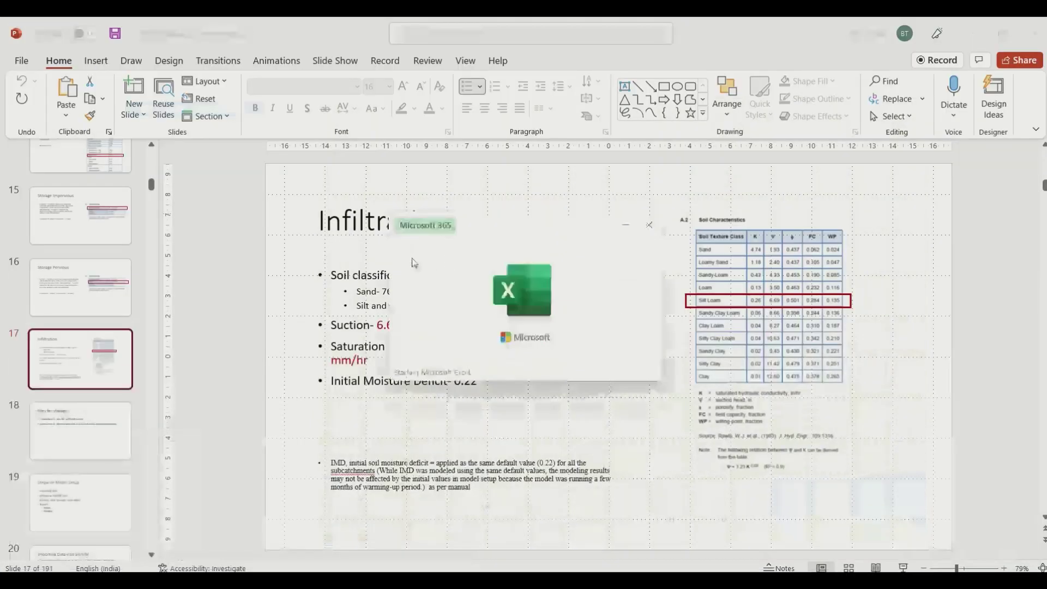
pyautogui.scroll(-8, 289, 314)
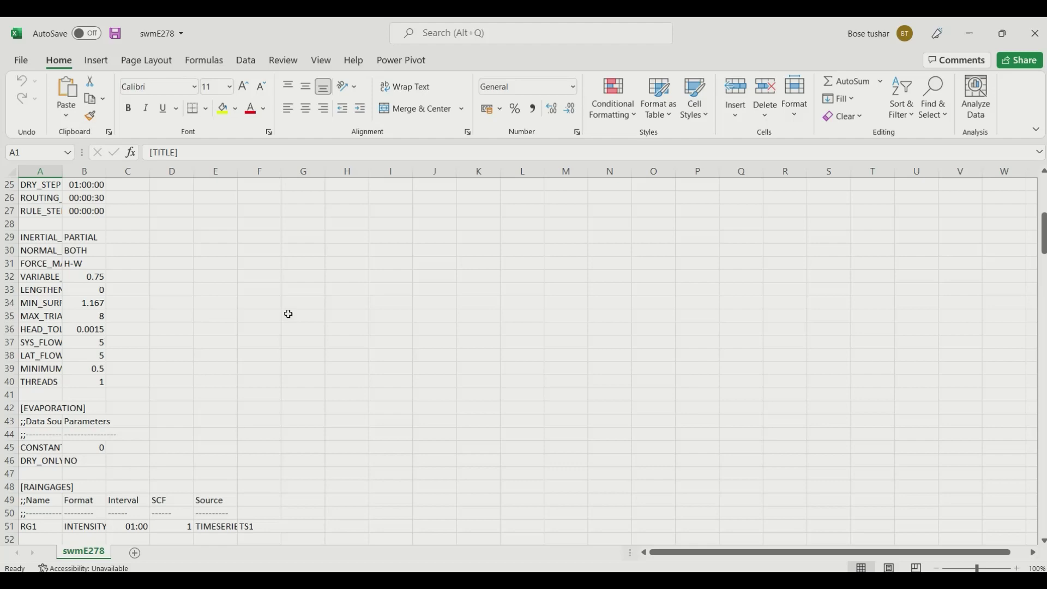
pyautogui.scroll(-18, 288, 314)
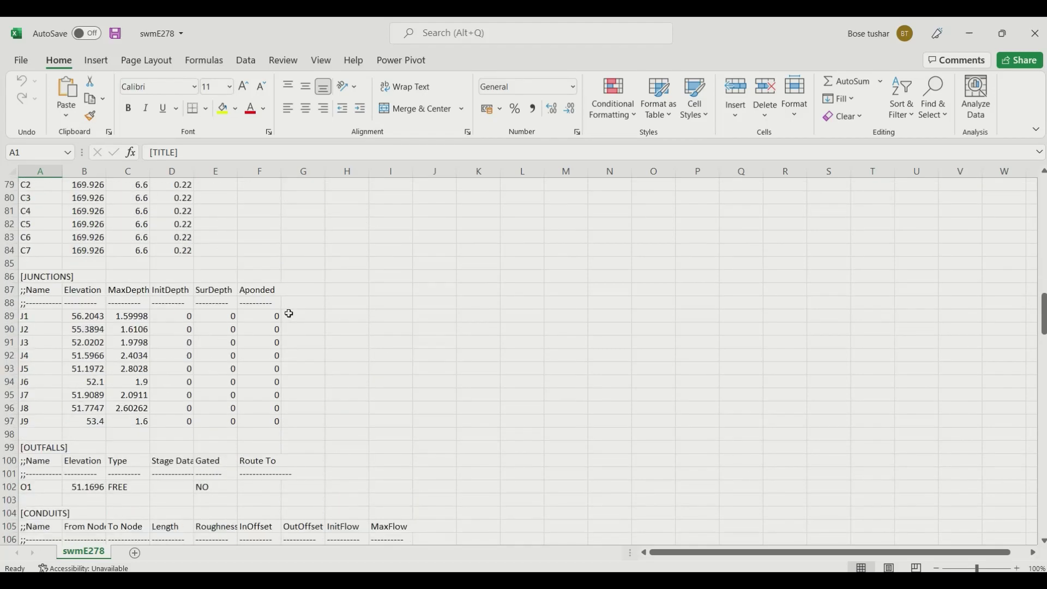
pyautogui.scroll(2, 94, 258)
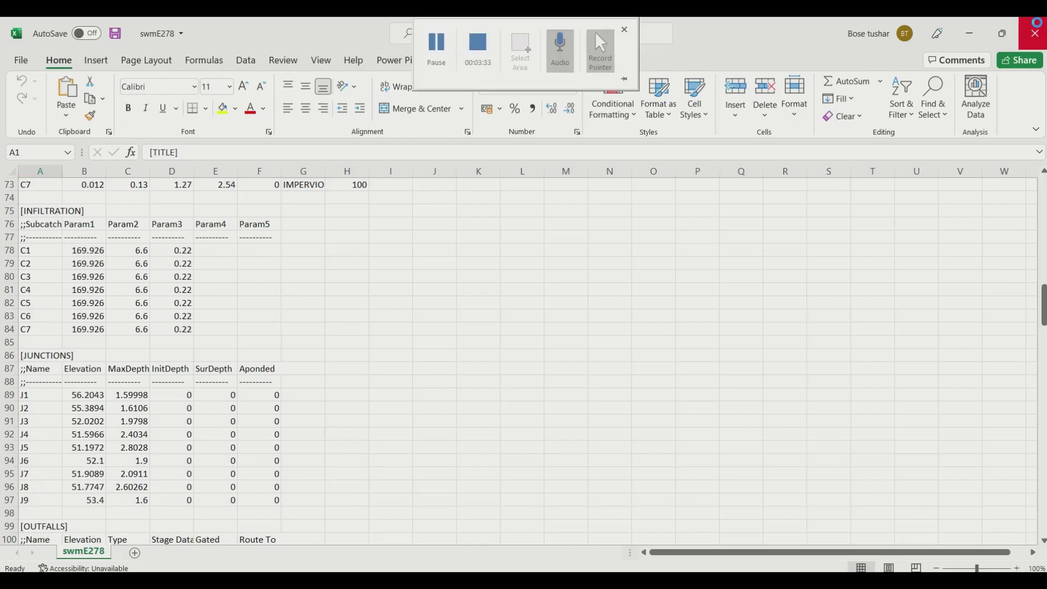
pyautogui.click(565, 44)
pyautogui.hotkey('alt', 'Tab')
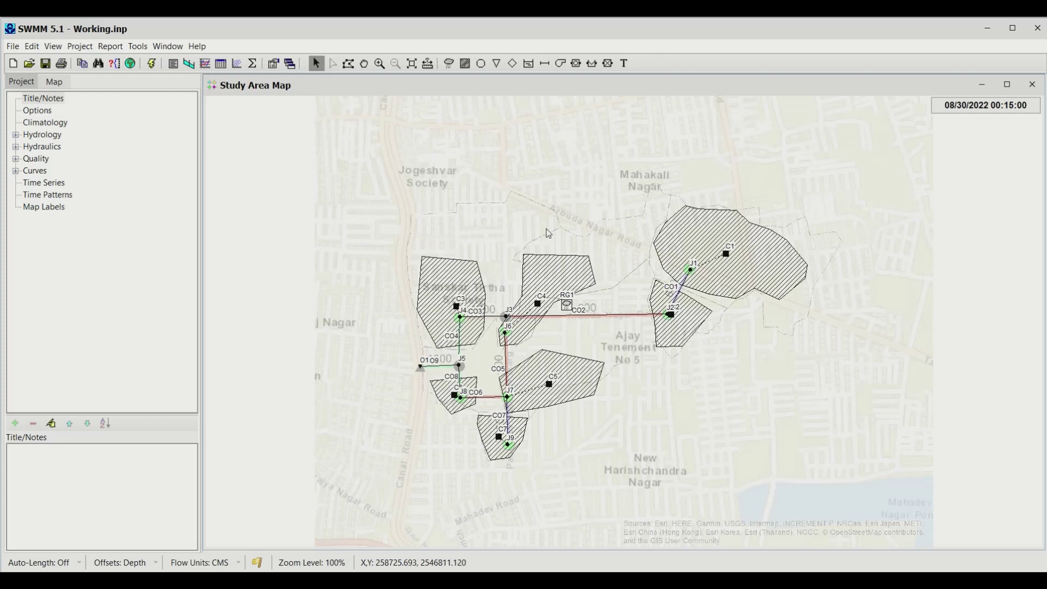
pyautogui.click(152, 63)
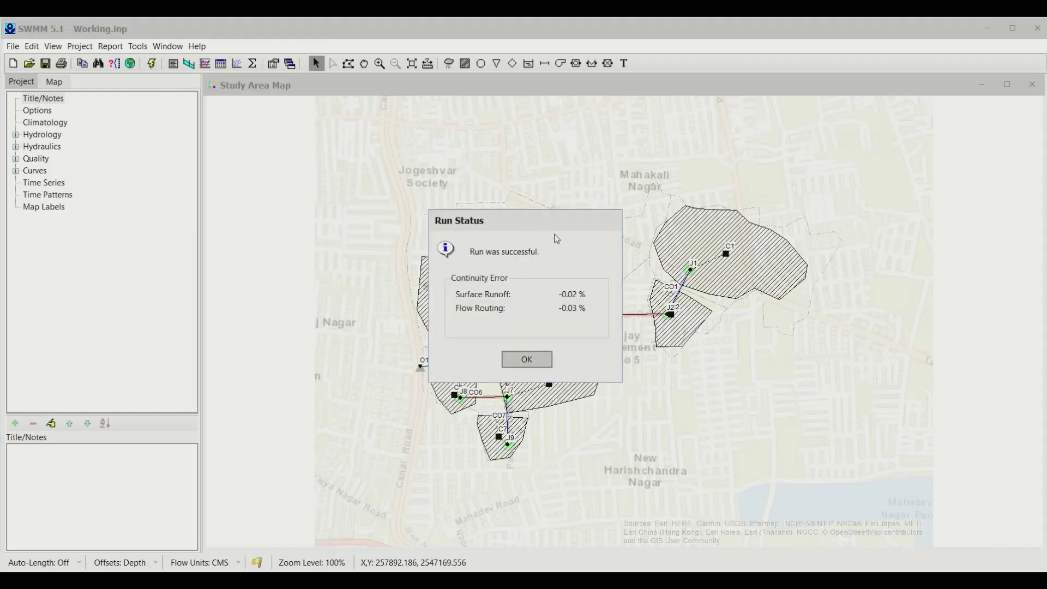
pyautogui.click(546, 358)
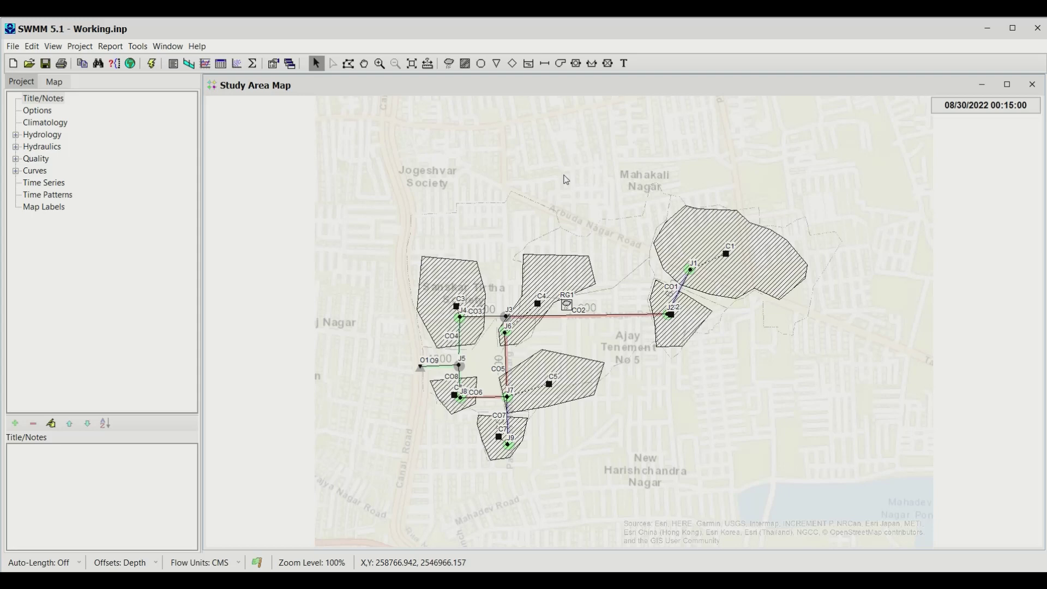
pyautogui.click(116, 48)
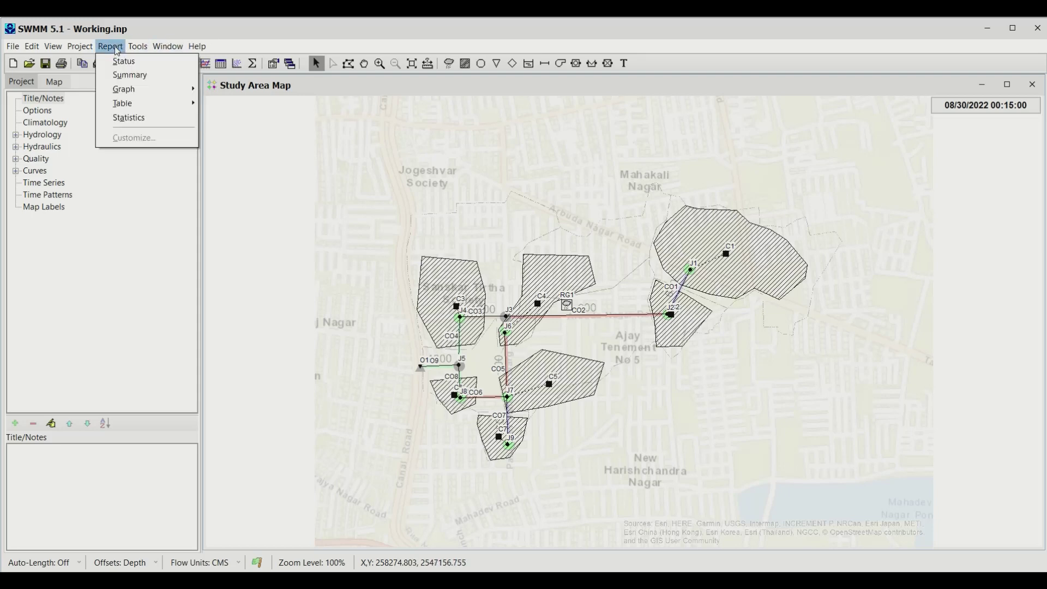
pyautogui.click(128, 75)
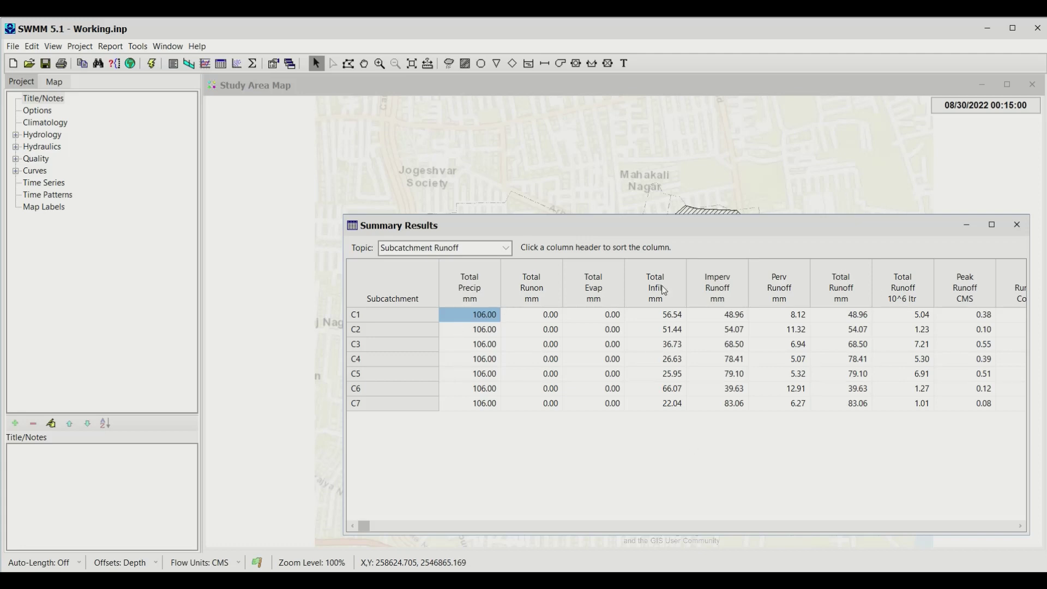
pyautogui.moveTo(843, 231); pyautogui.dragTo(720, 183)
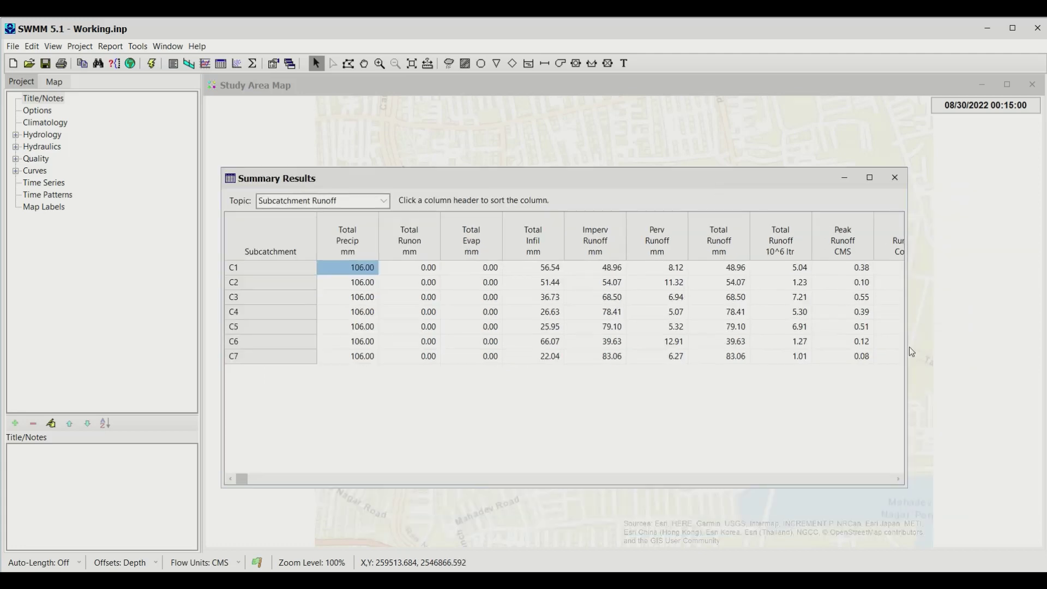
pyautogui.moveTo(907, 363); pyautogui.dragTo(1015, 363)
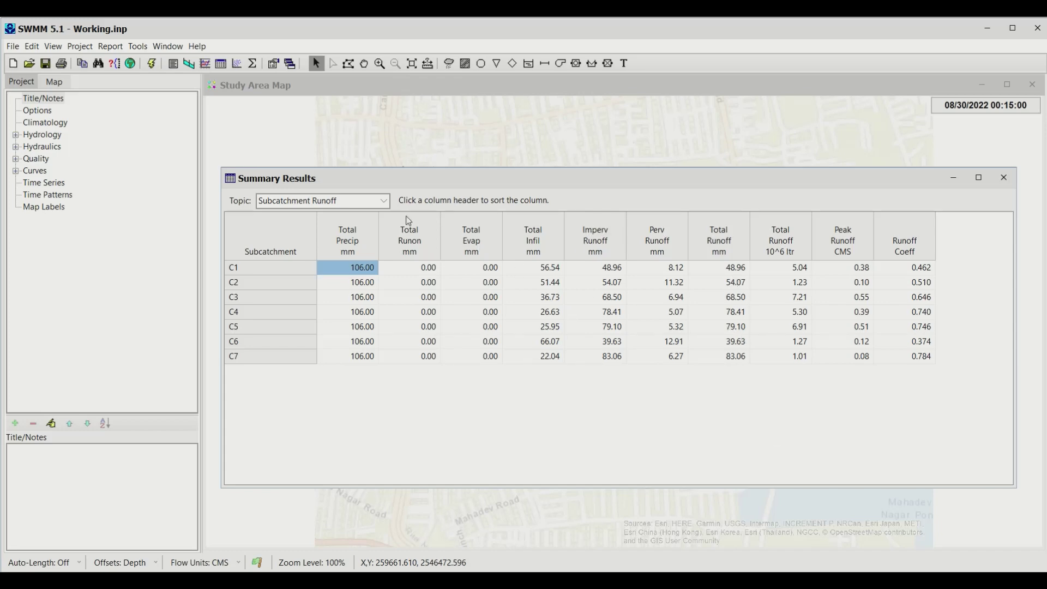
pyautogui.click(335, 201)
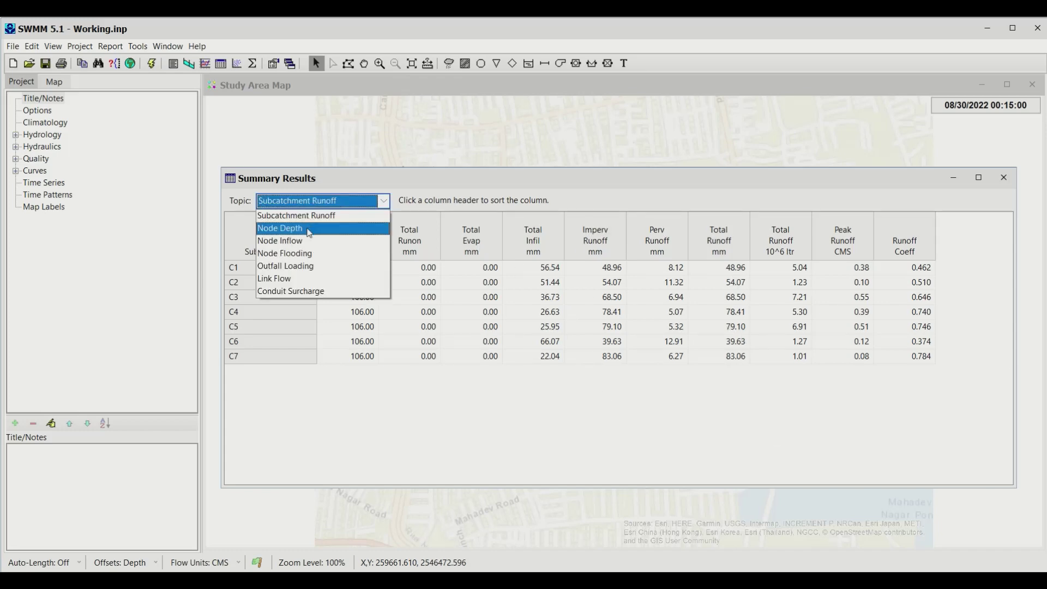
pyautogui.click(315, 267)
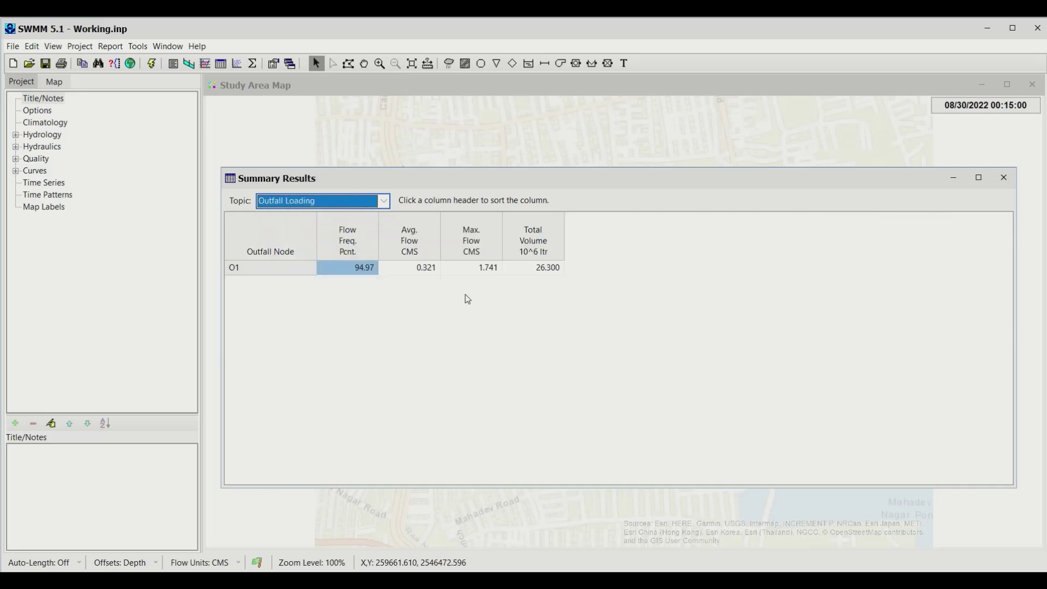
# Define a profile from J1 to O1 through links CO1, CO2, CO3, CO4 and CO9
pyautogui.click(1010, 184)
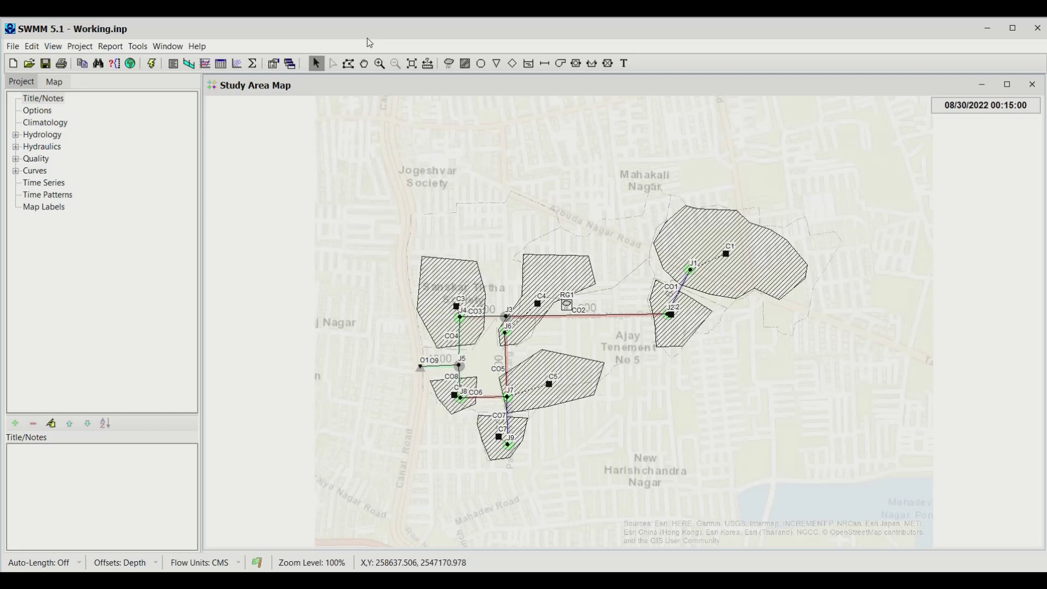
pyautogui.click(109, 47)
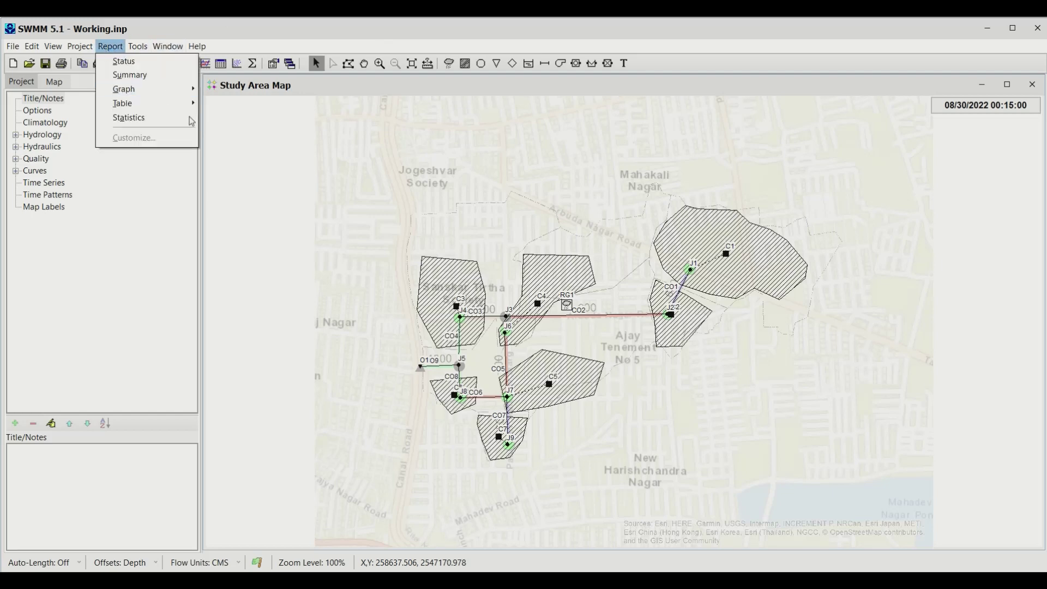
pyautogui.moveTo(175, 90)
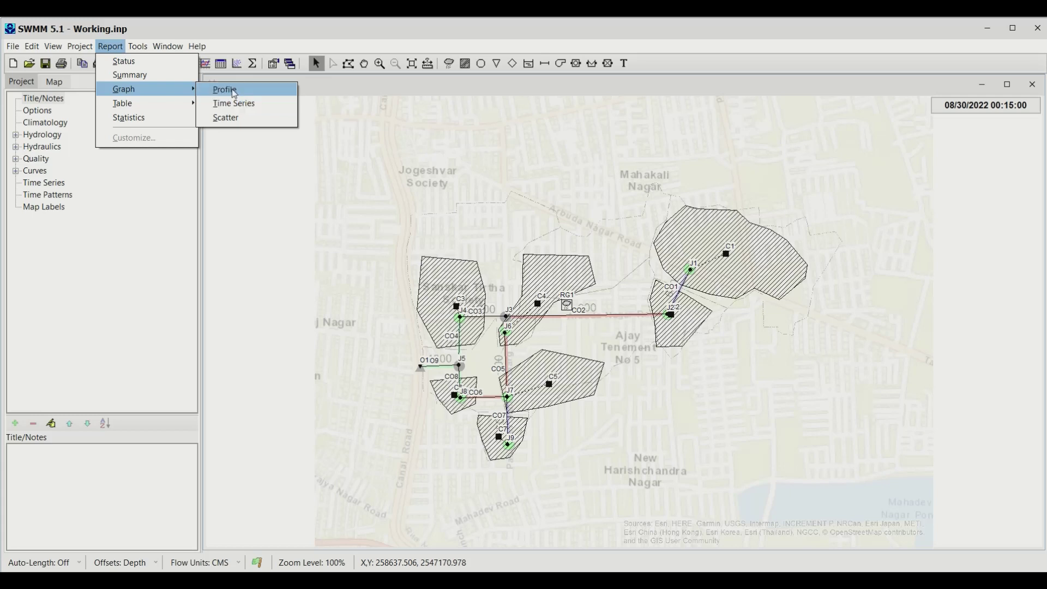
pyautogui.click(232, 90)
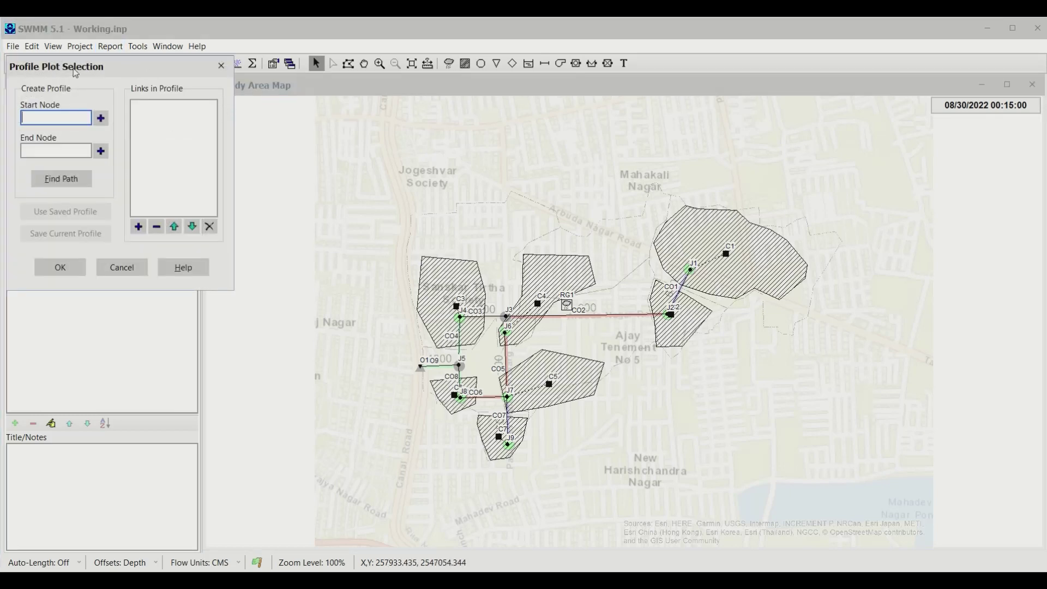
pyautogui.click(690, 270)
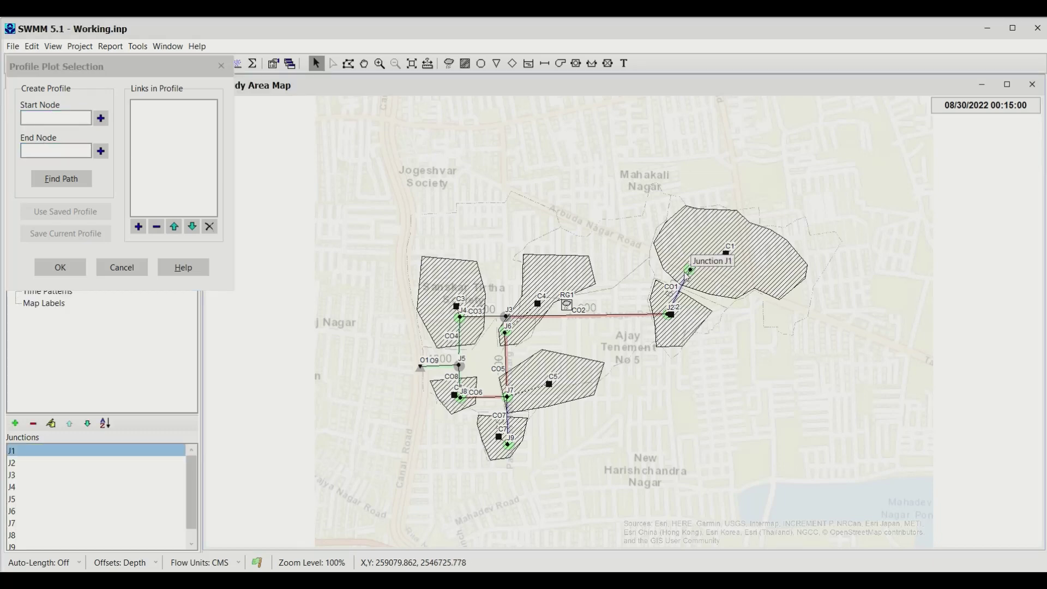
pyautogui.click(103, 120)
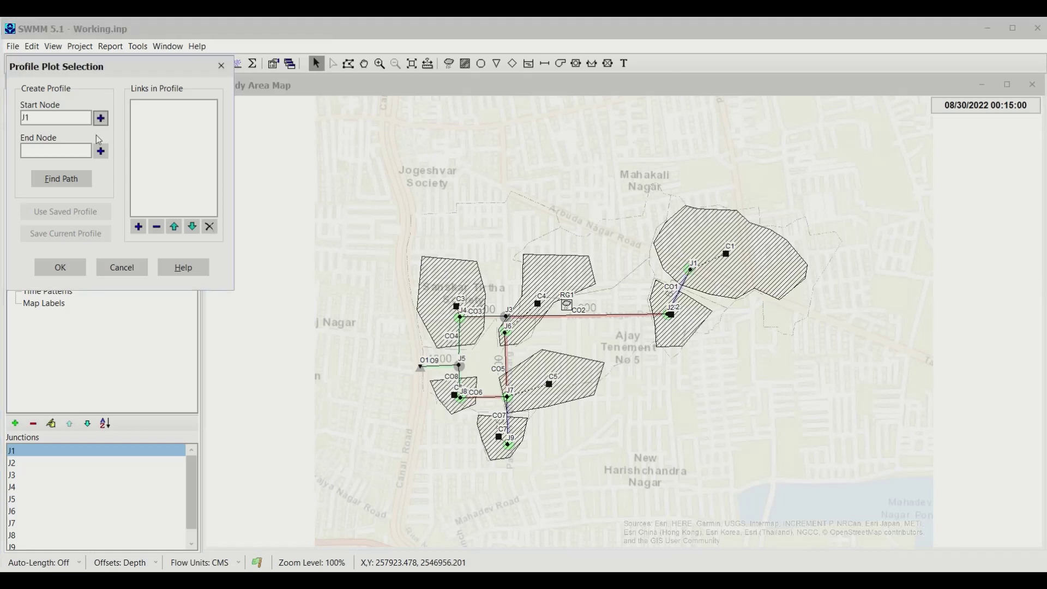
pyautogui.click(62, 147)
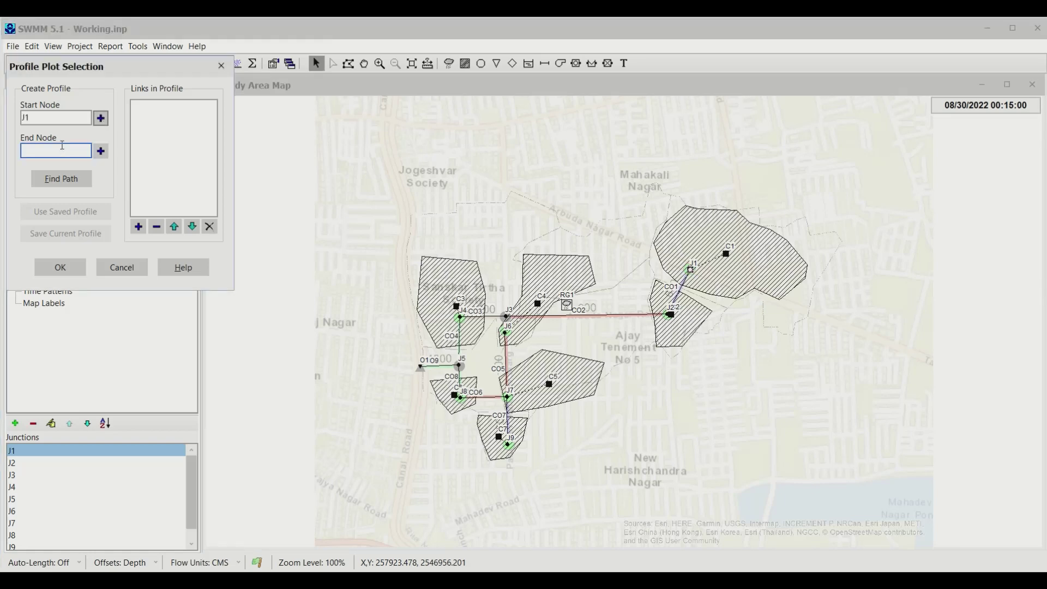
pyautogui.click(421, 367)
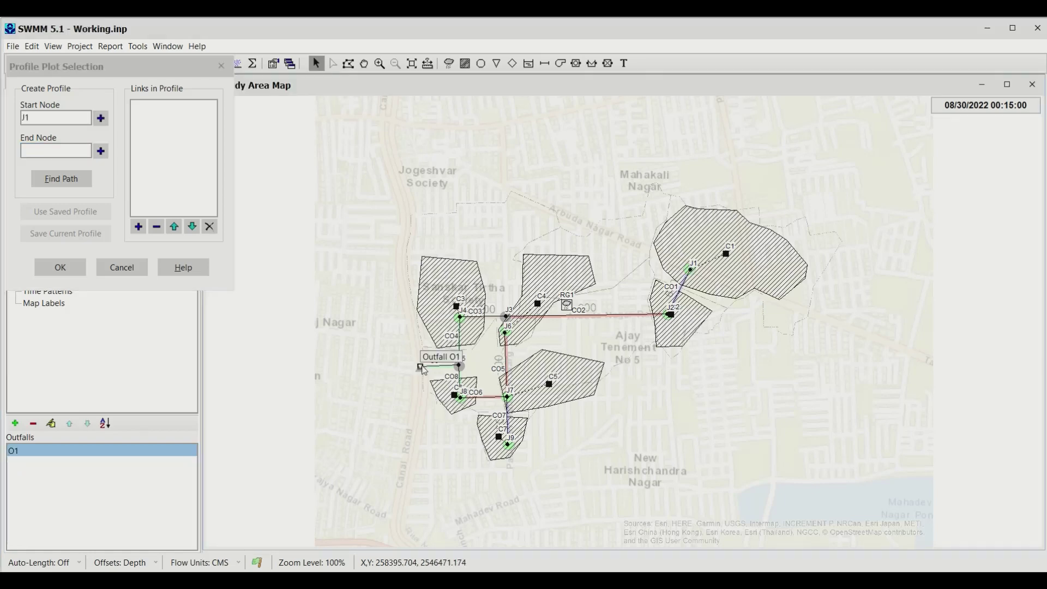
pyautogui.click(101, 151)
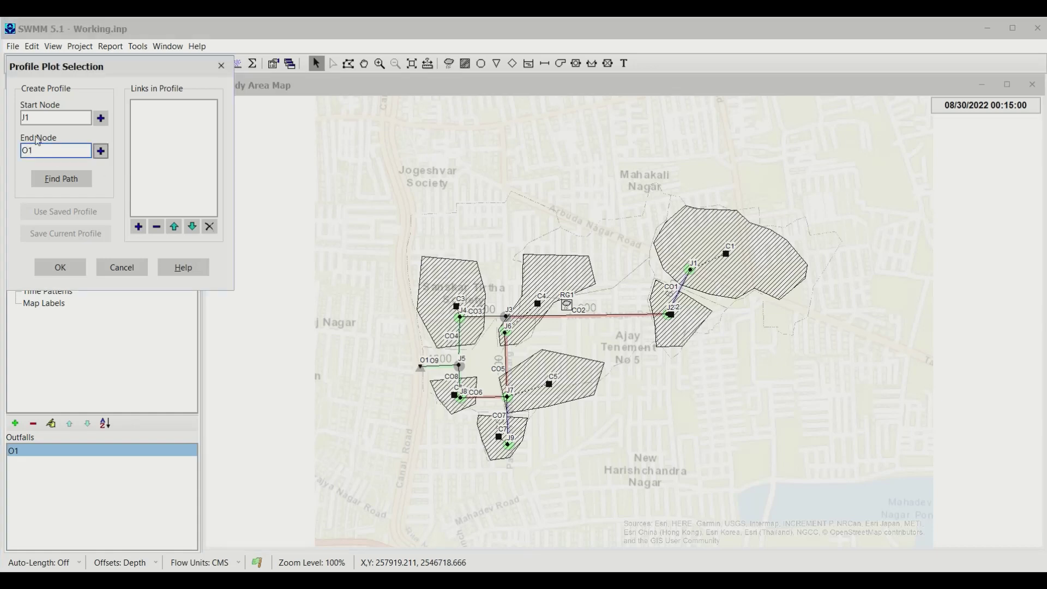
pyautogui.click(48, 180)
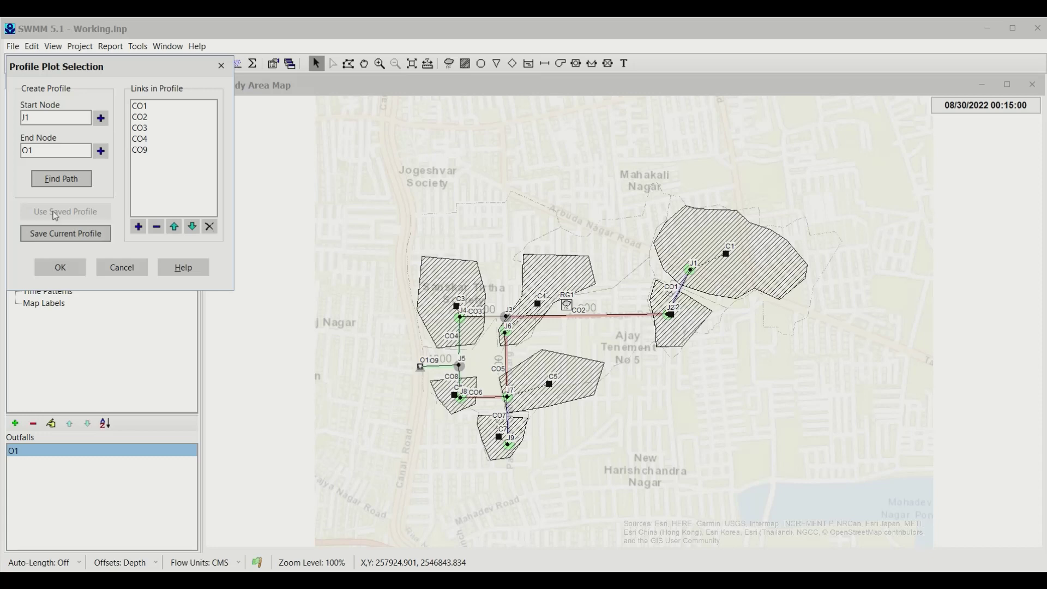
pyautogui.click(64, 267)
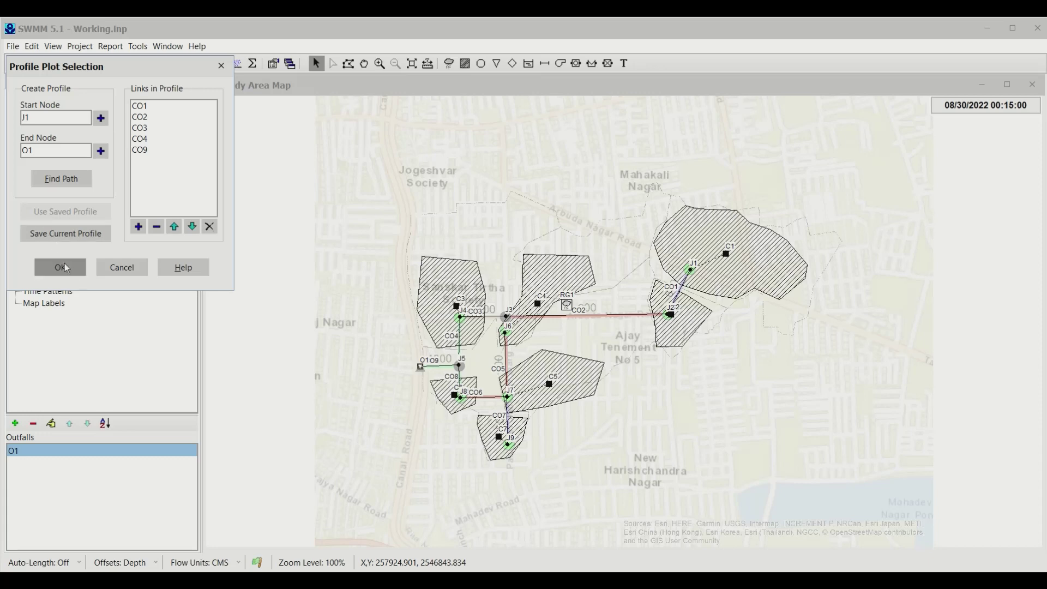
# Reposition the profile window and animate it through the simulation to 08/30/2022 09:00
pyautogui.moveTo(701, 254); pyautogui.dragTo(588, 157)
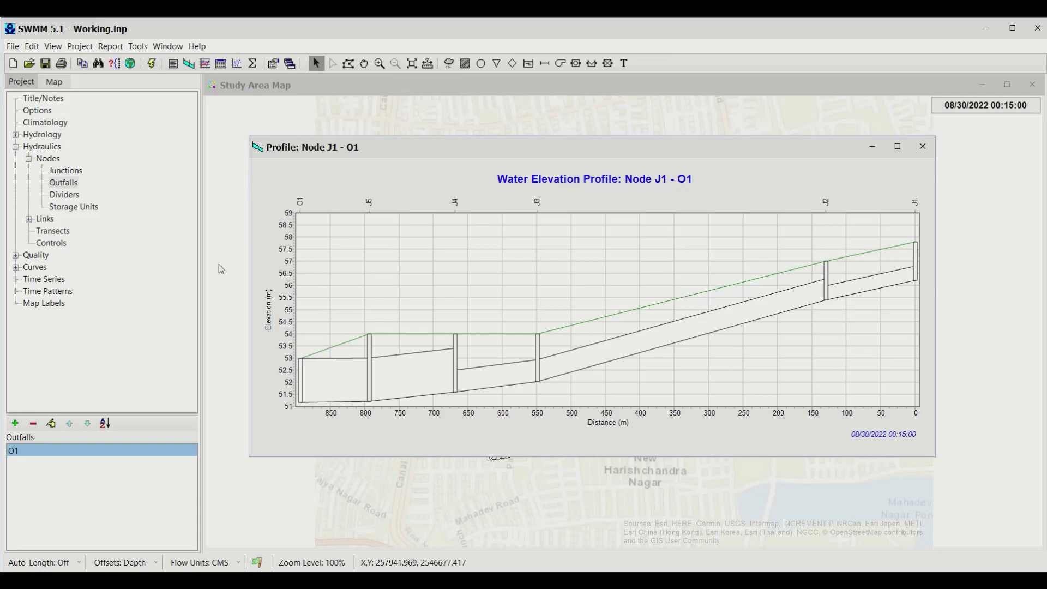
pyautogui.click(54, 82)
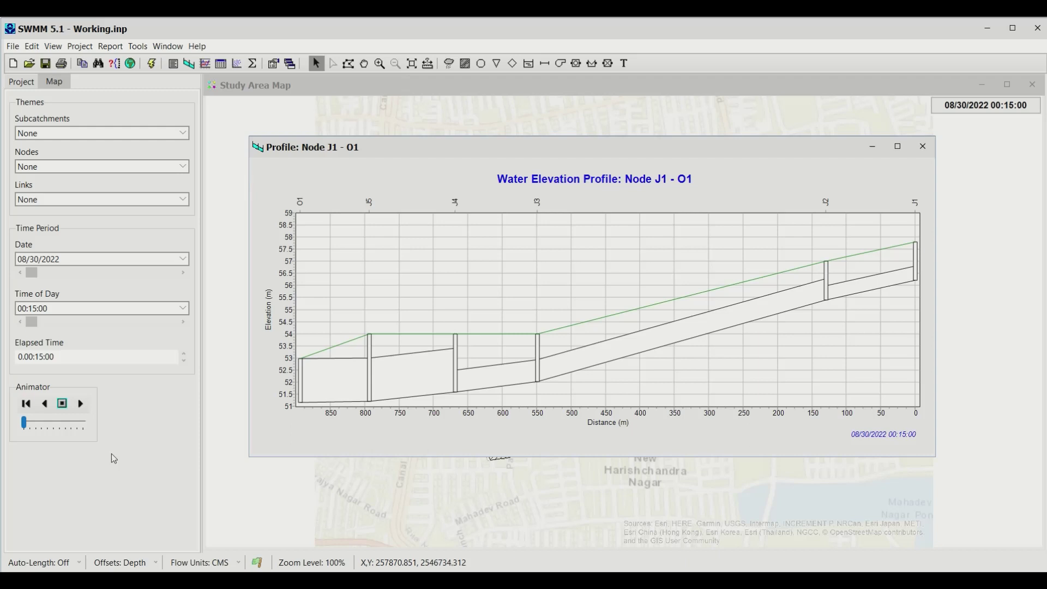
pyautogui.click(19, 322)
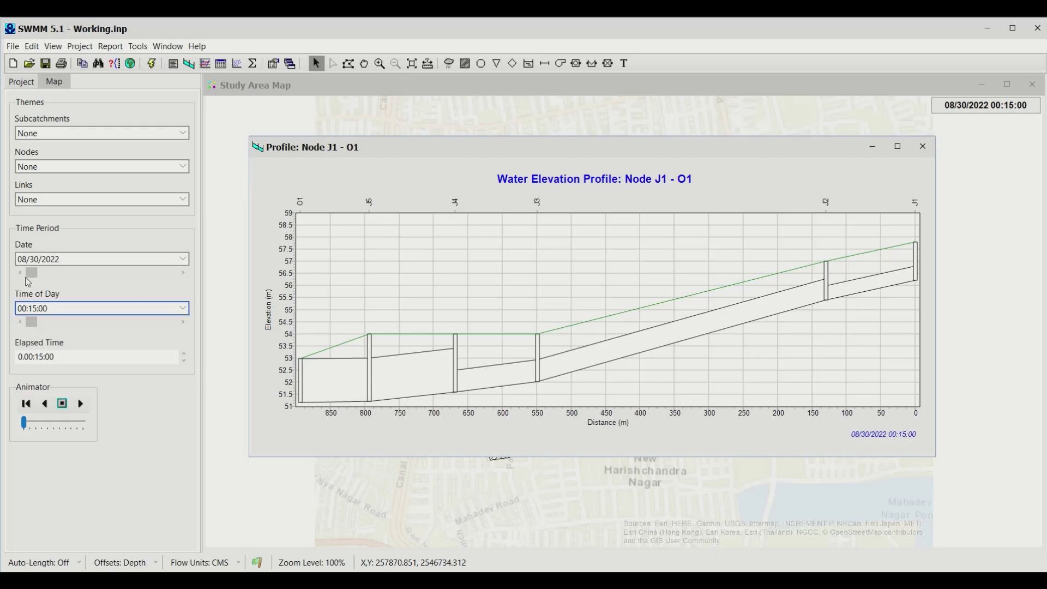
pyautogui.click(82, 404)
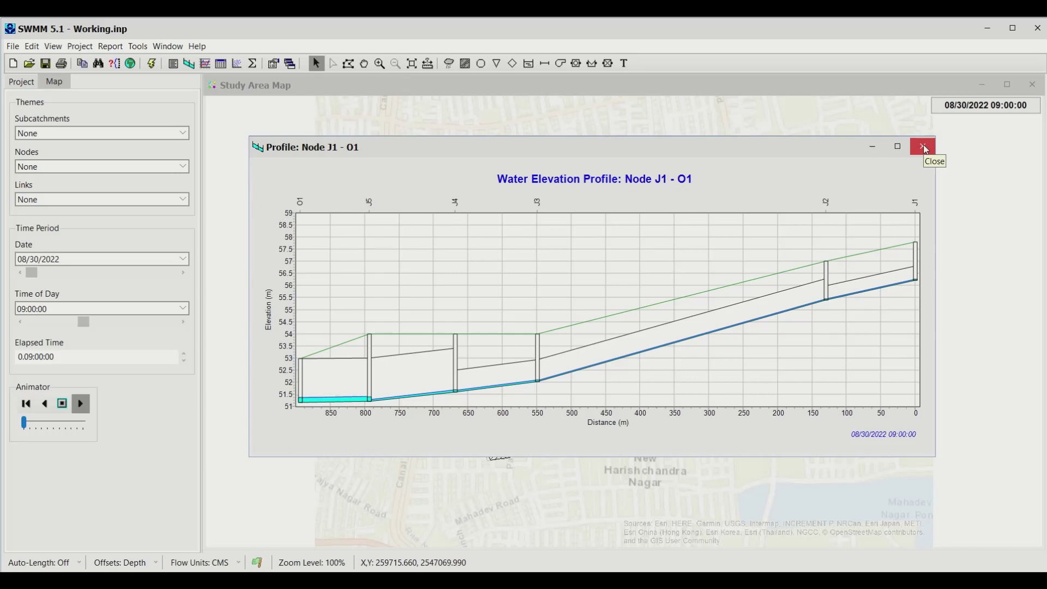
# Plot Node O1 Total Inflow instead of Depth as a time series, then close it
pyautogui.click(924, 146)
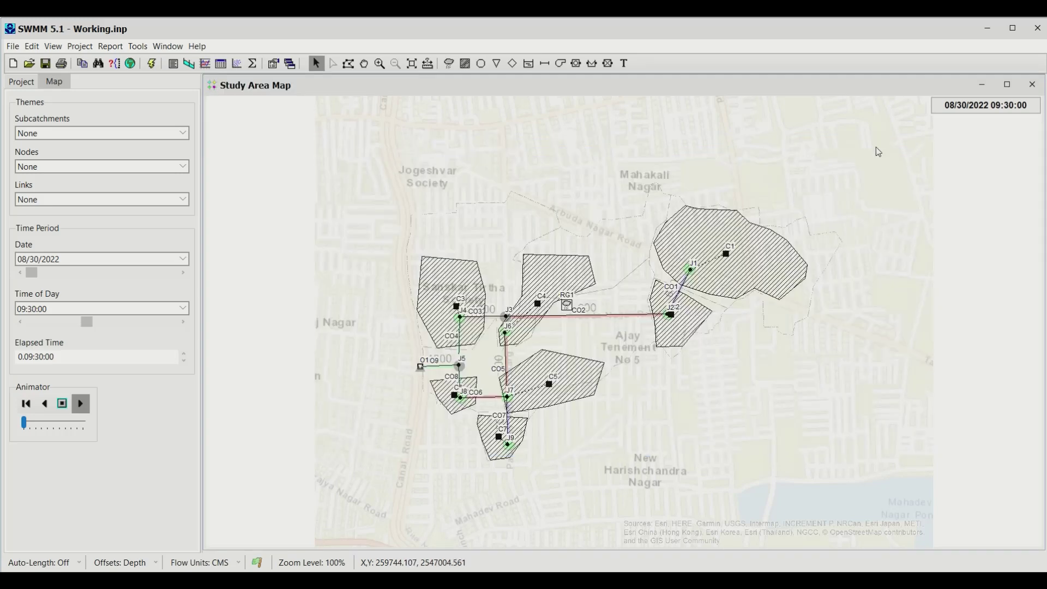
pyautogui.click(117, 49)
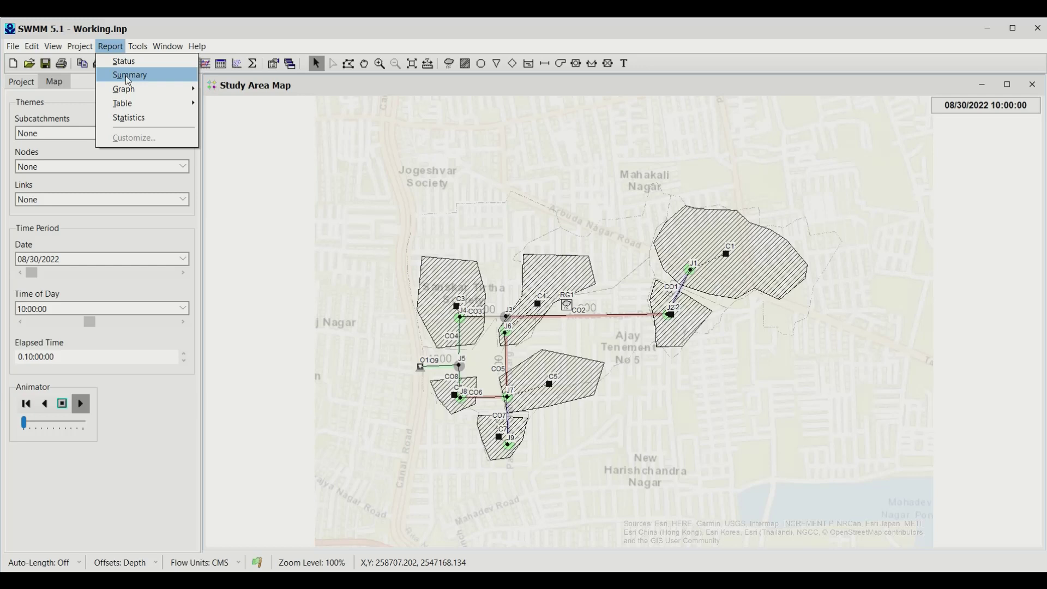
pyautogui.moveTo(149, 96)
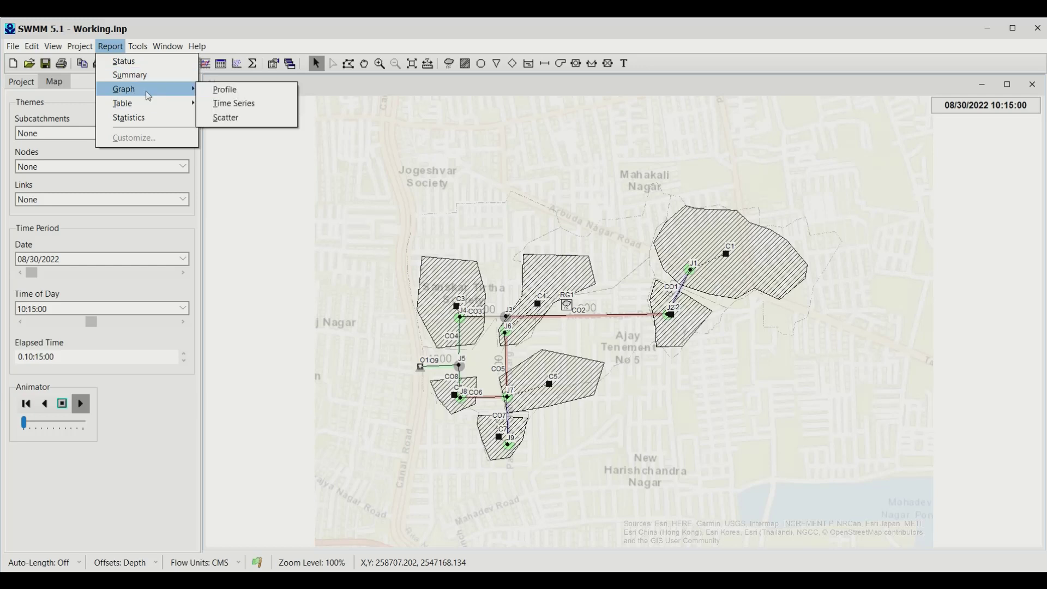
pyautogui.click(231, 104)
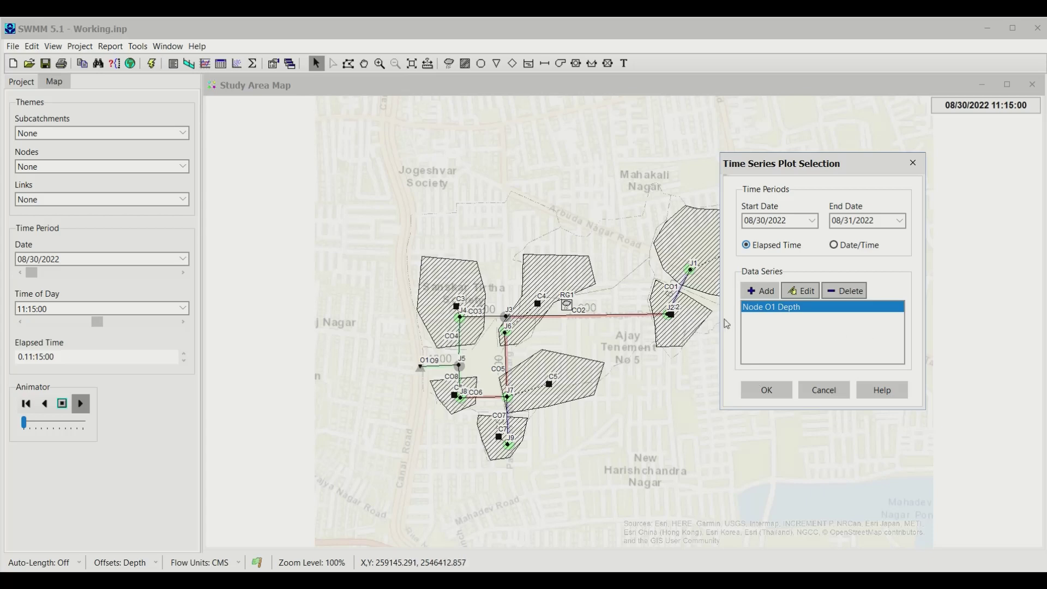
pyautogui.click(796, 296)
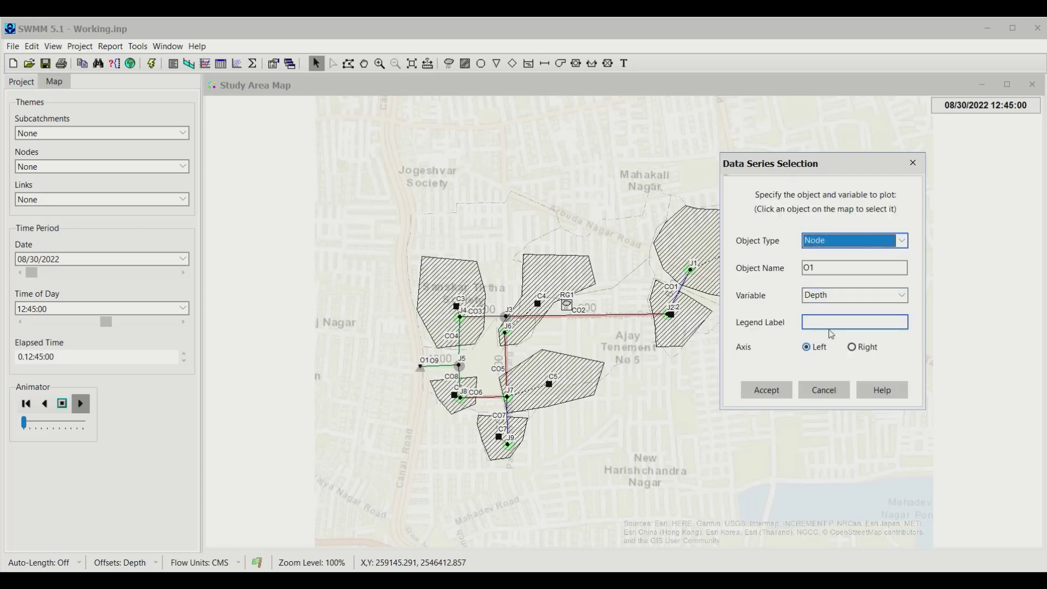
pyautogui.click(843, 299)
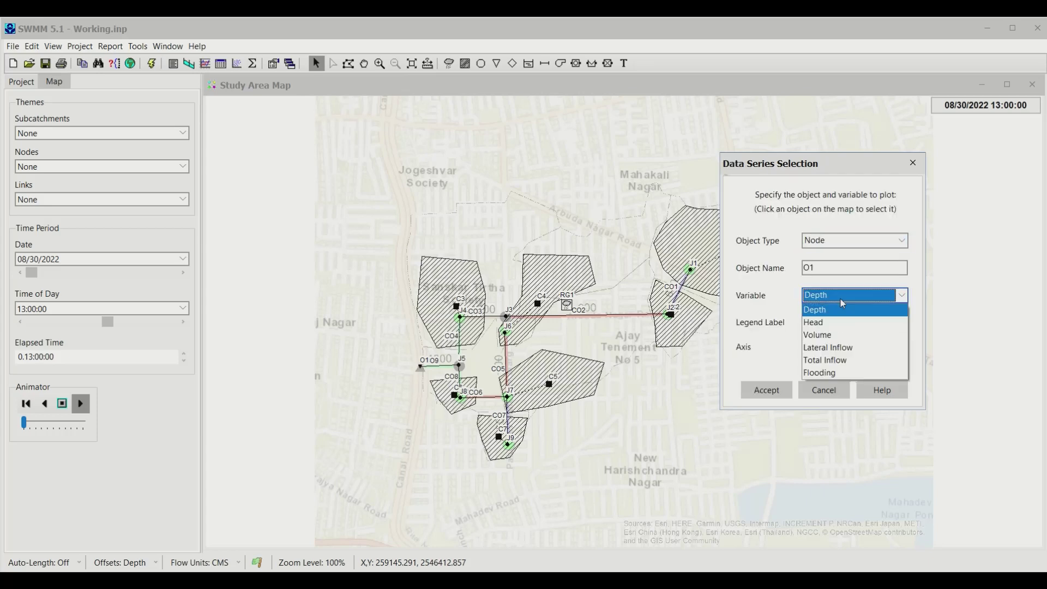
pyautogui.click(854, 360)
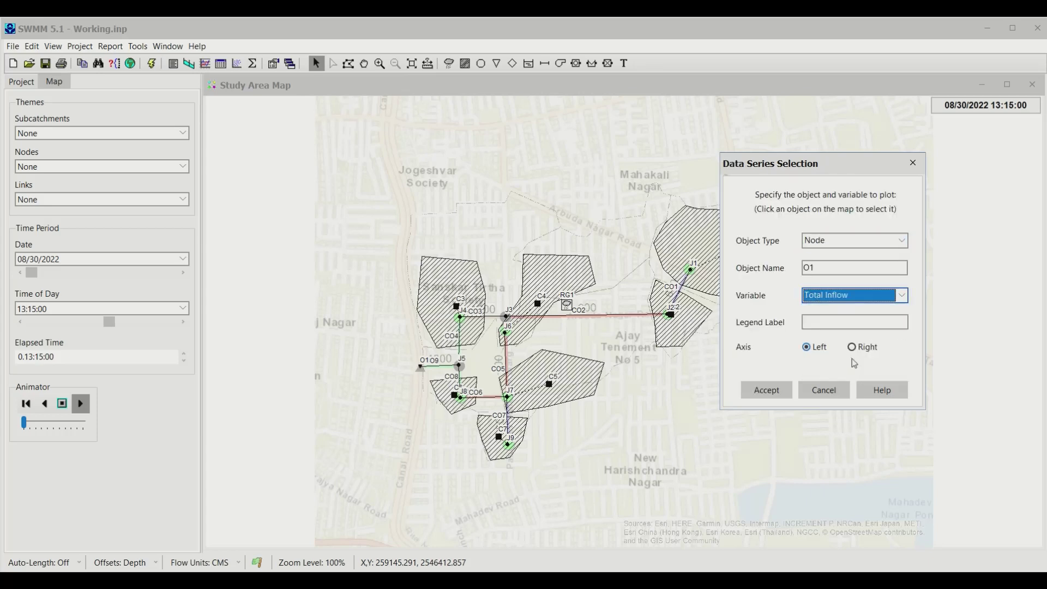
pyautogui.click(768, 391)
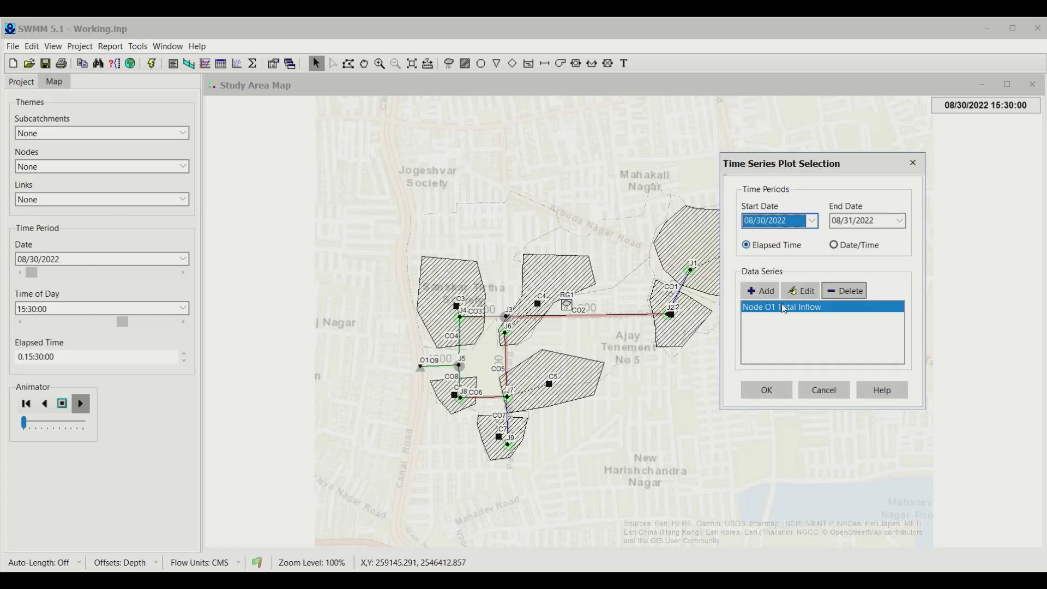
pyautogui.click(773, 395)
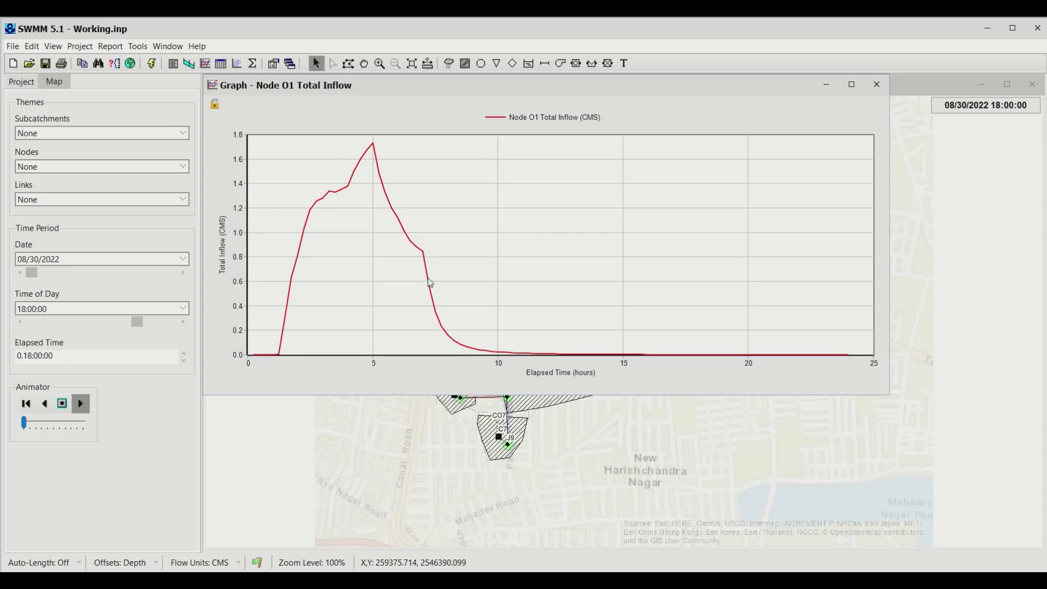
pyautogui.click(876, 85)
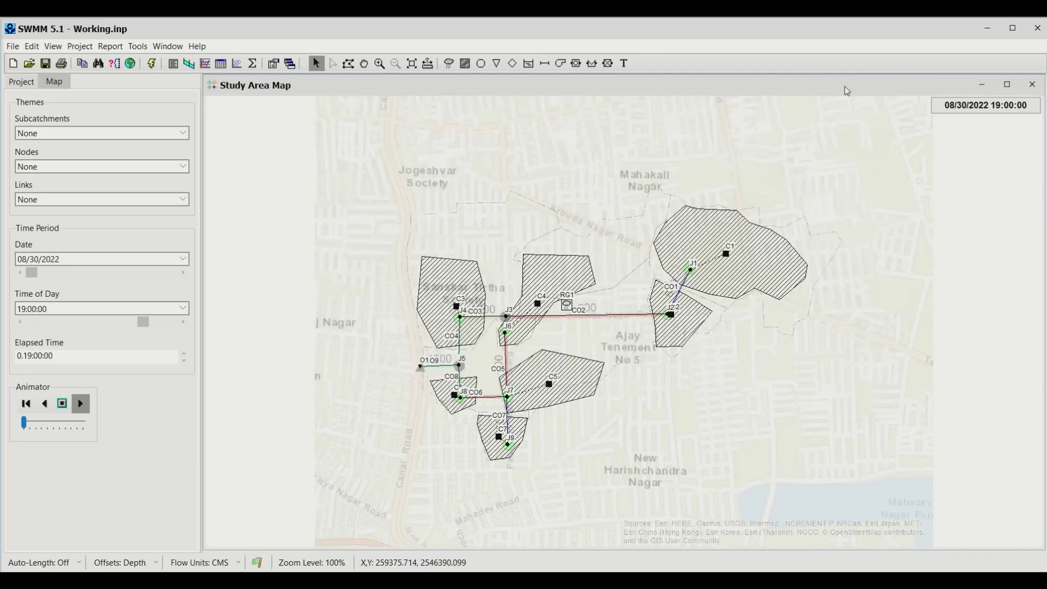
# Start a new time-series graph, replacing Node O1 Depth with System Precipitation
pyautogui.click(116, 52)
pyautogui.moveTo(158, 90)
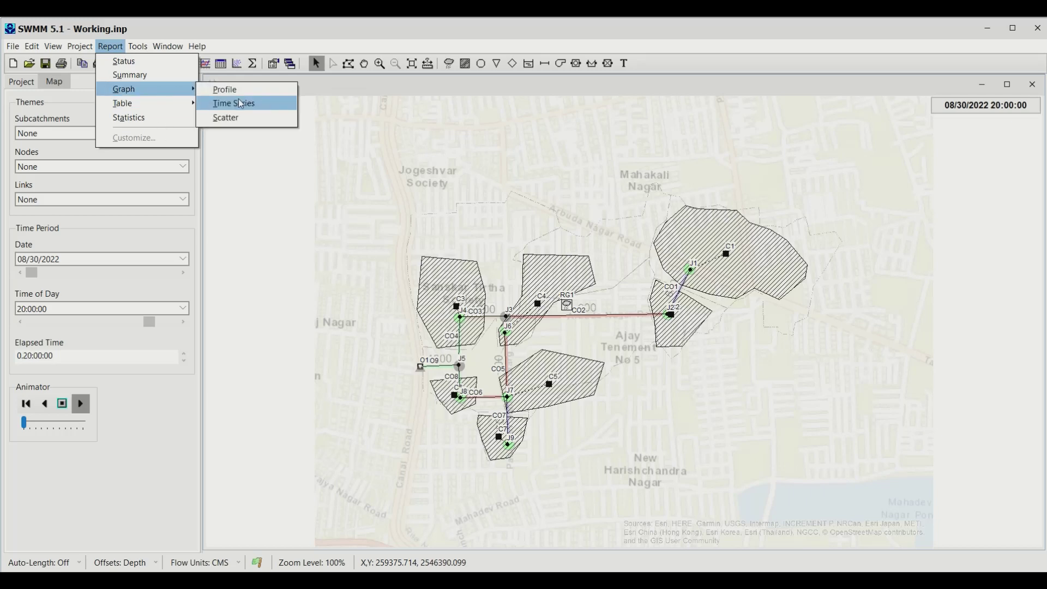
pyautogui.click(240, 103)
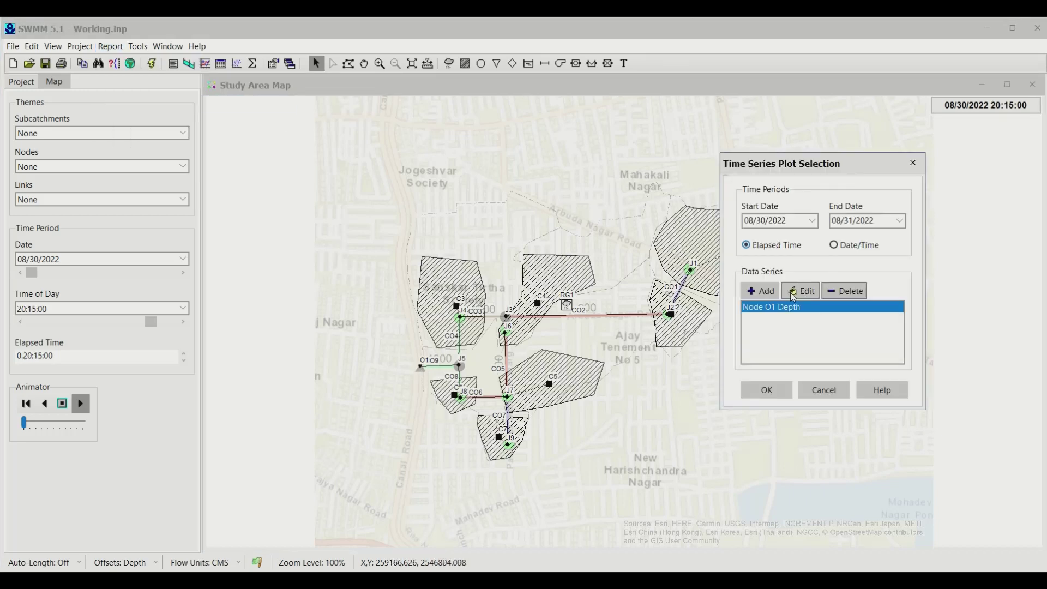
pyautogui.click(838, 295)
pyautogui.click(760, 291)
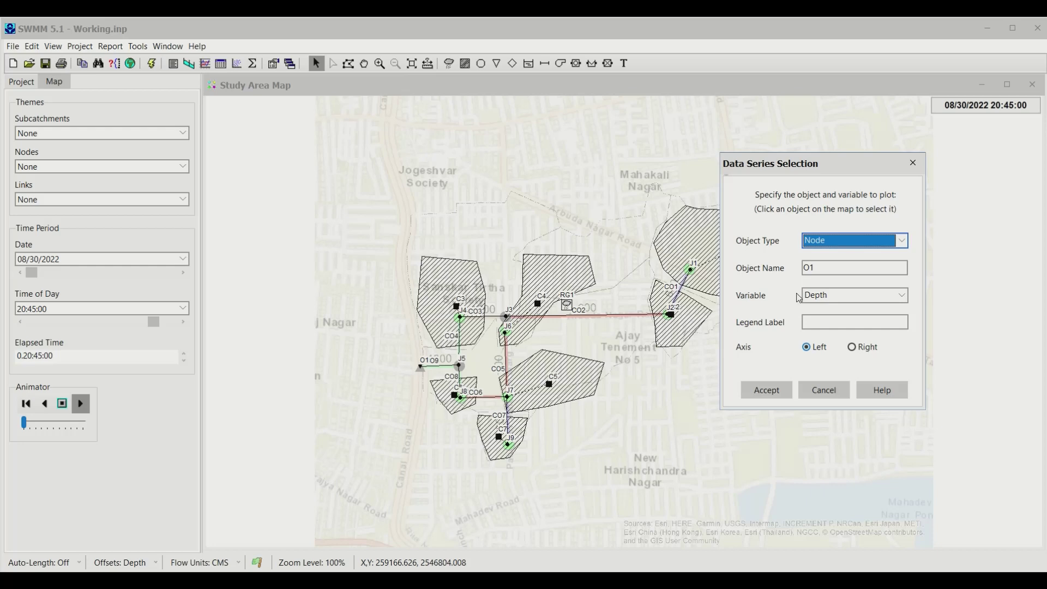
pyautogui.click(856, 248)
pyautogui.click(830, 254)
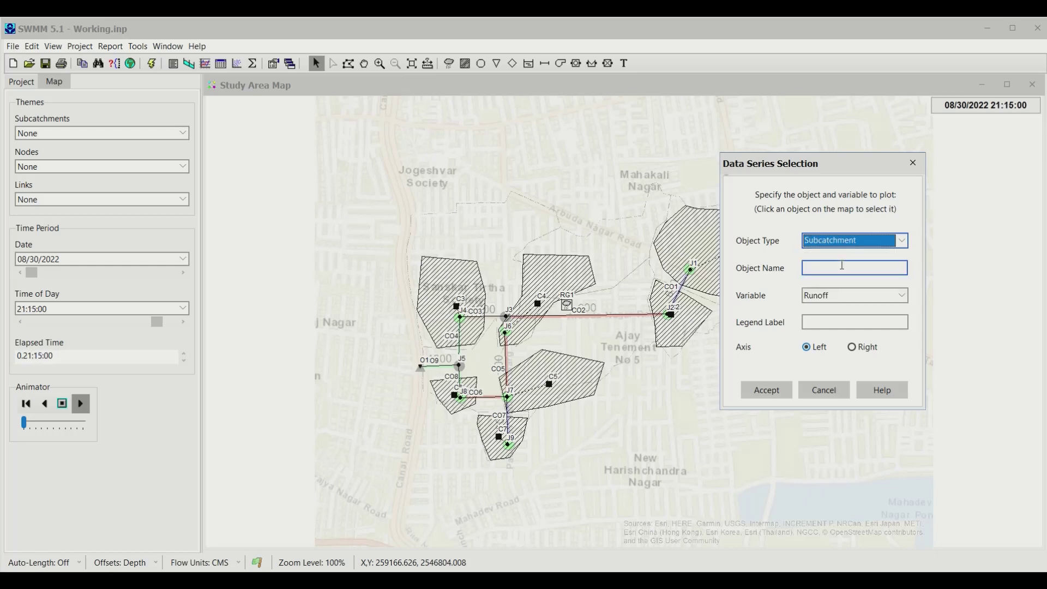
pyautogui.click(849, 295)
pyautogui.click(835, 308)
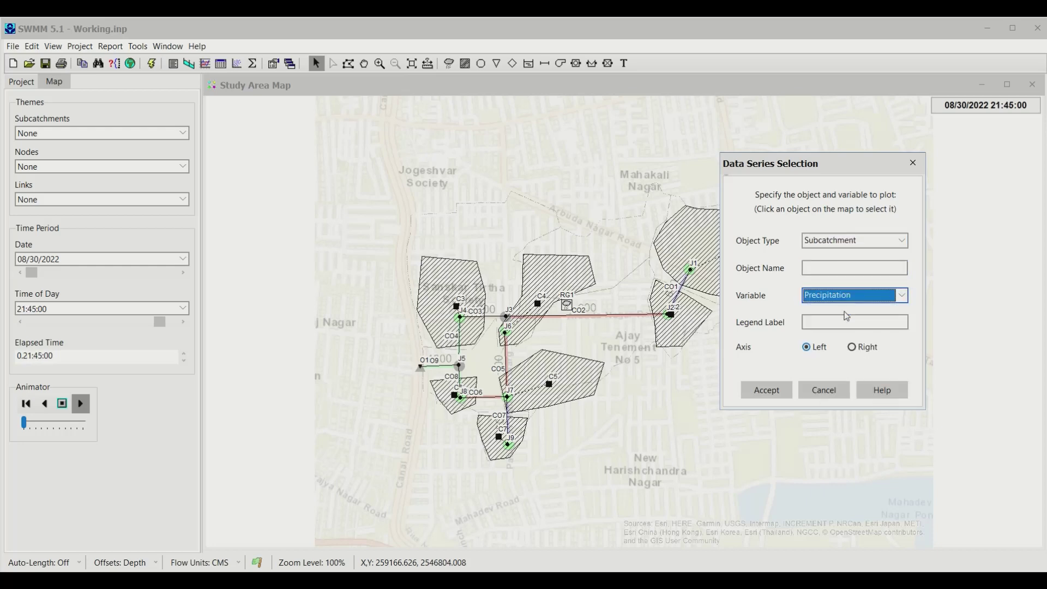
pyautogui.click(767, 390)
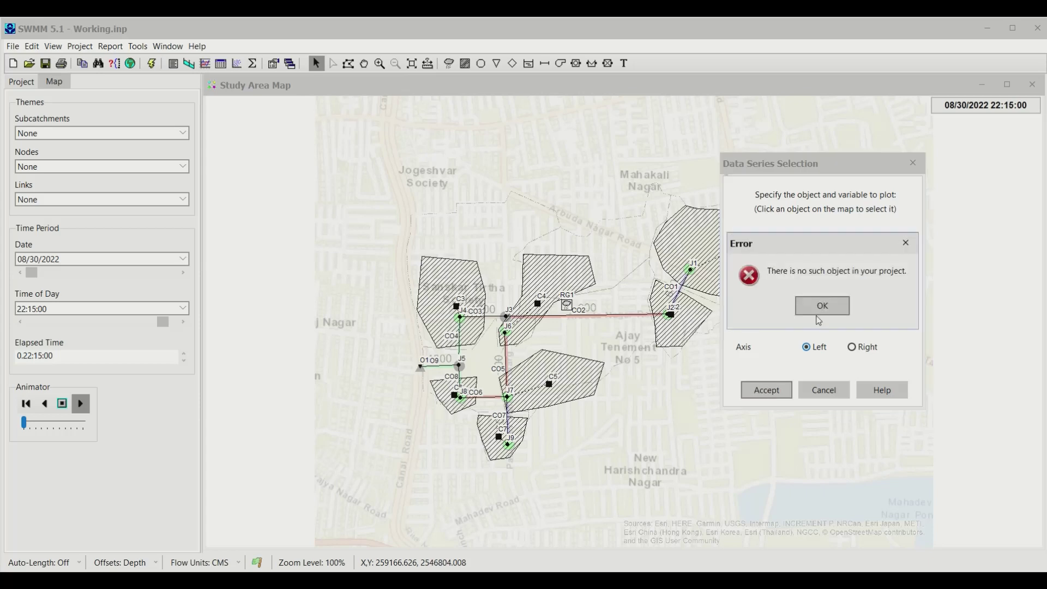
pyautogui.click(823, 314)
pyautogui.click(905, 244)
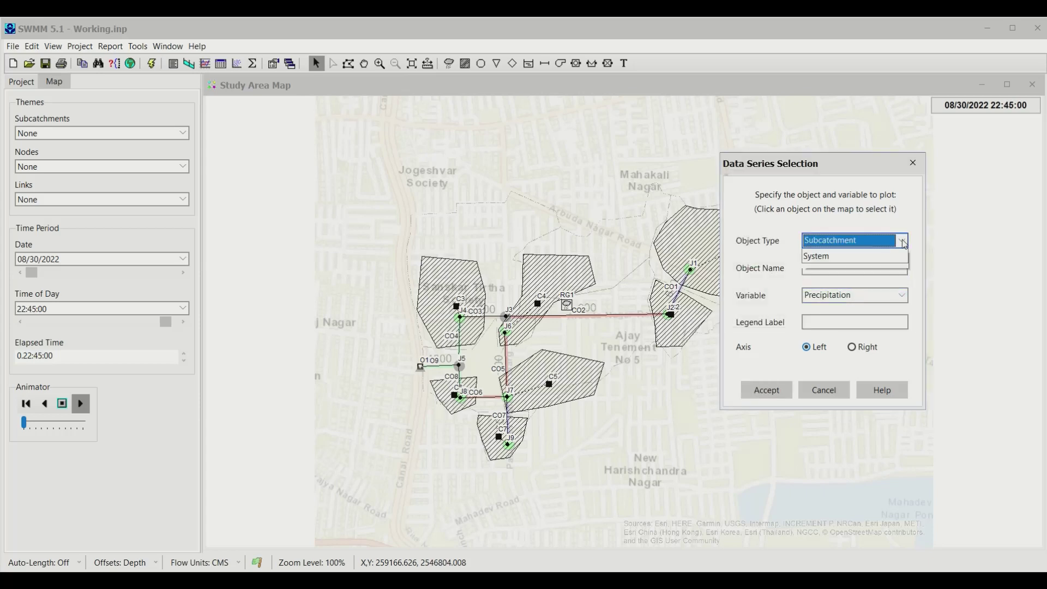
pyautogui.click(832, 294)
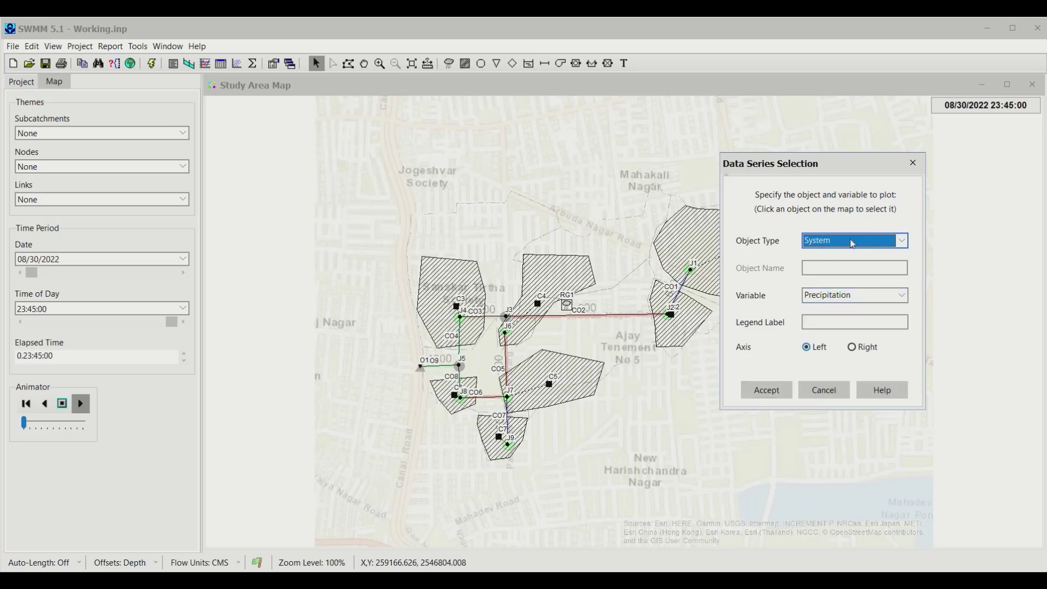
pyautogui.click(766, 391)
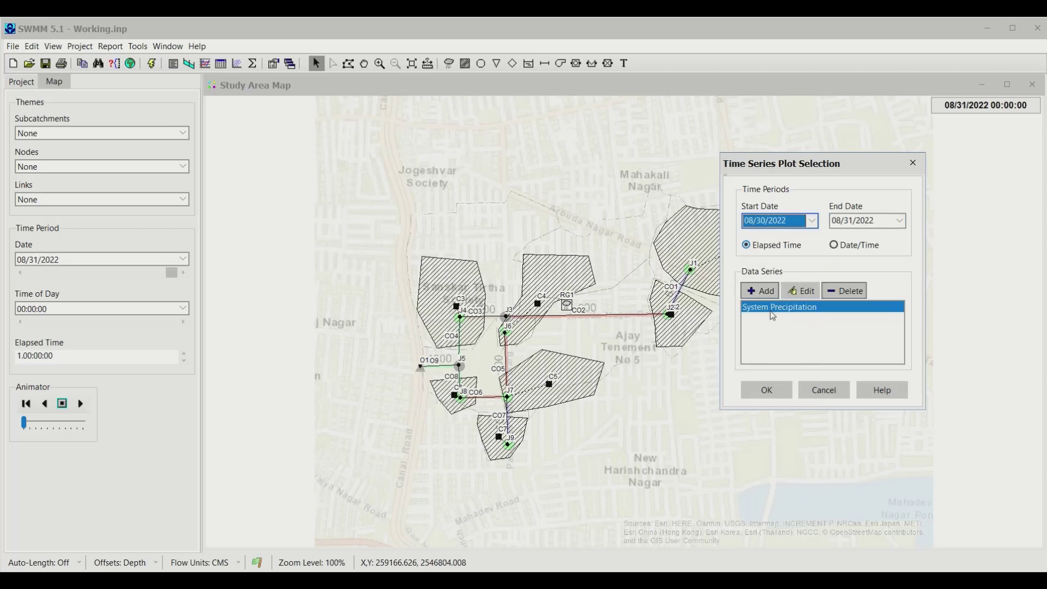
# Add Node O1 Total Inflow as a second series and draw the graph
pyautogui.click(768, 292)
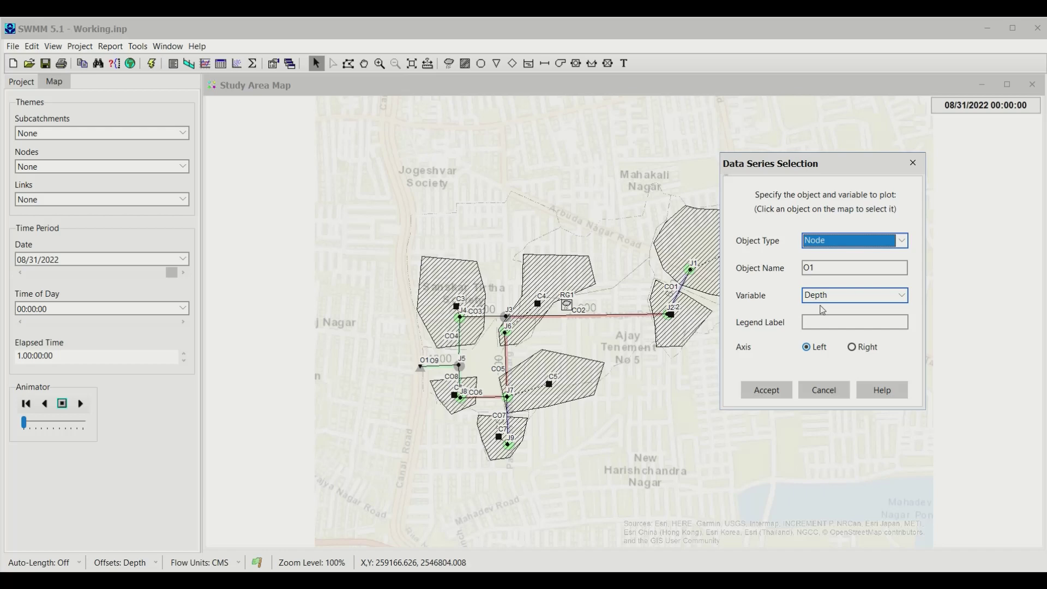
pyautogui.click(865, 297)
pyautogui.click(840, 360)
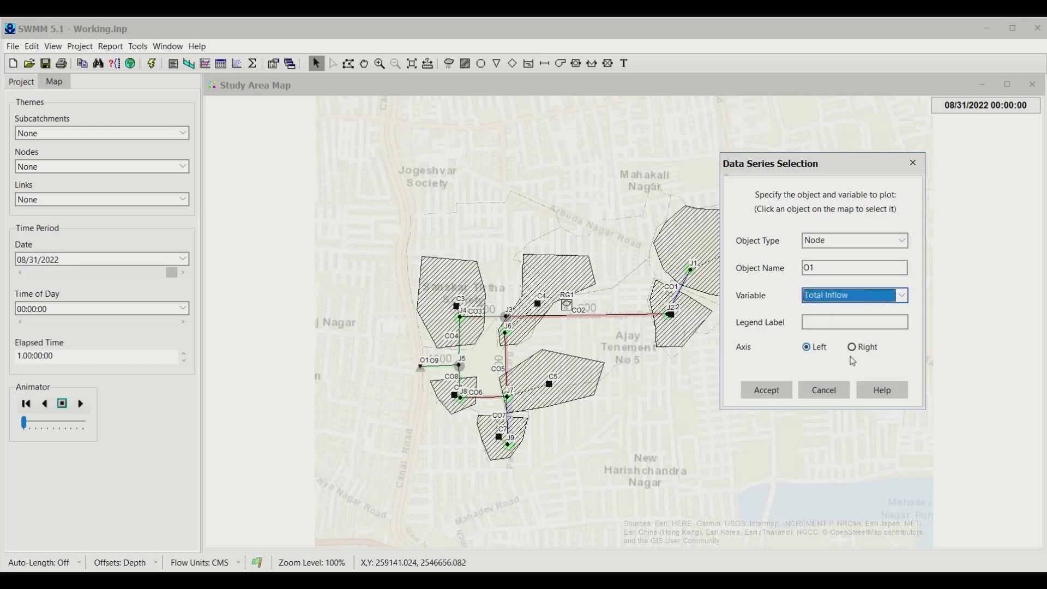
pyautogui.click(771, 388)
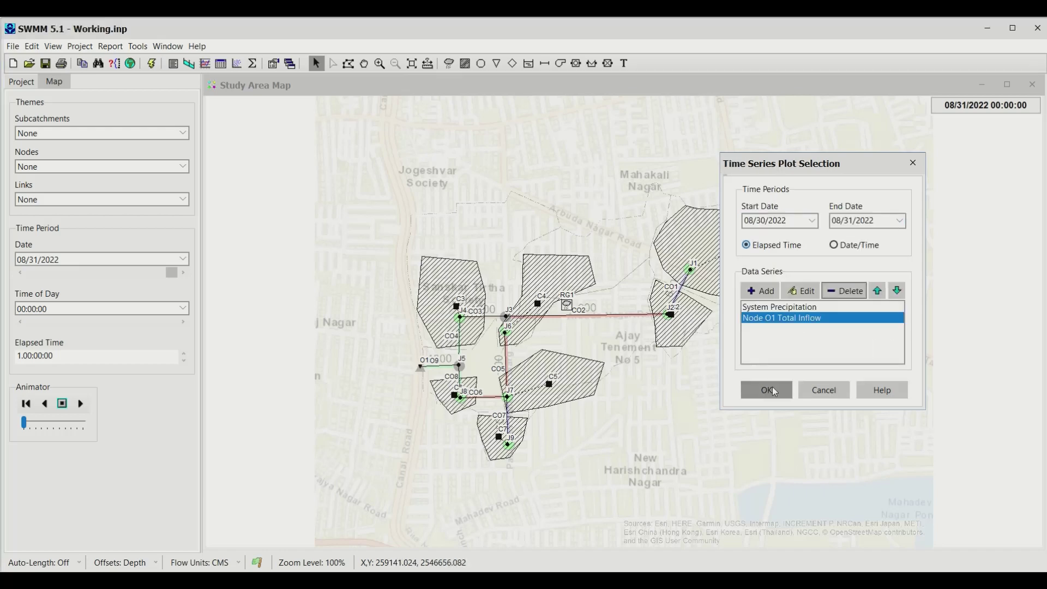
pyautogui.click(773, 387)
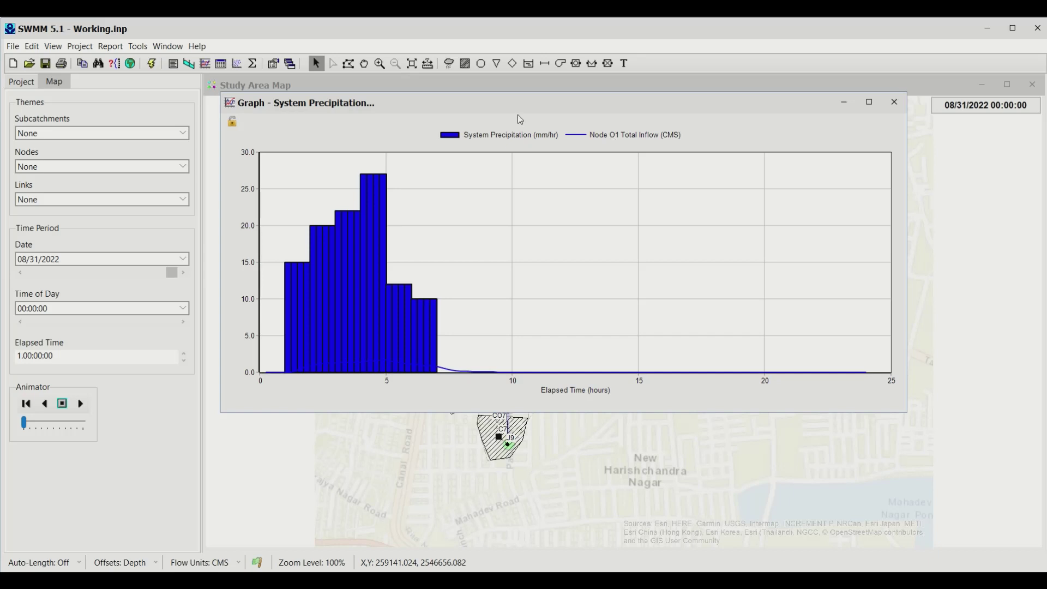
# Change the System Precipitation bars on the graph from blue to Cream
pyautogui.rightClick(704, 139)
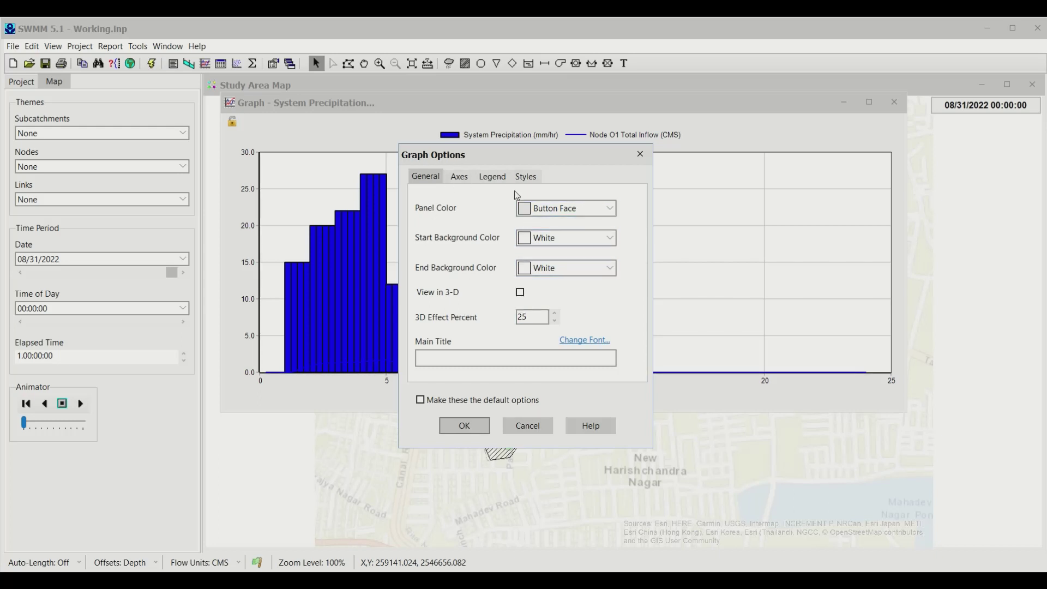
pyautogui.click(540, 180)
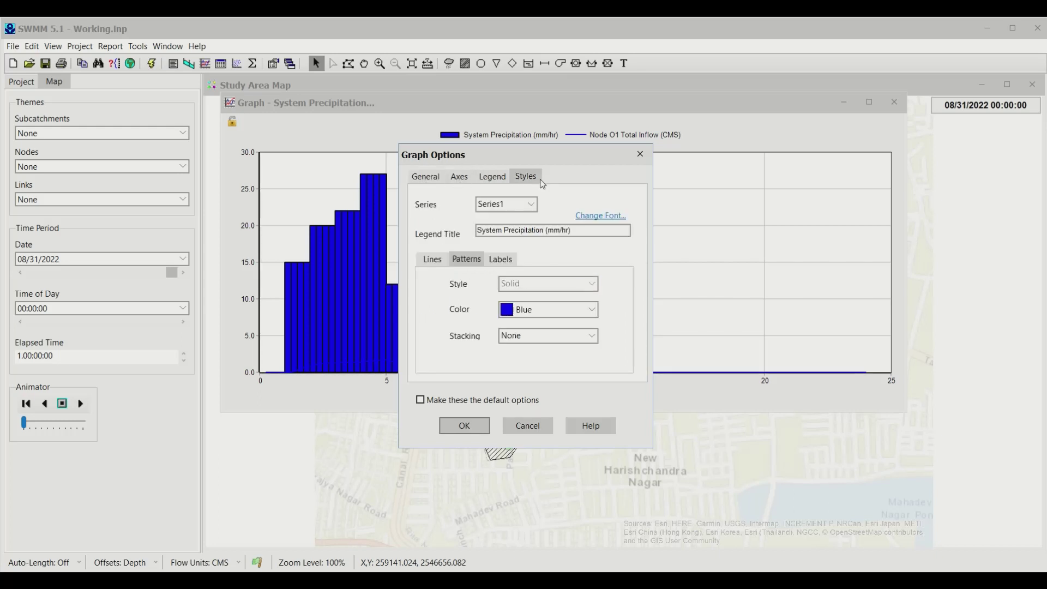
pyautogui.click(600, 314)
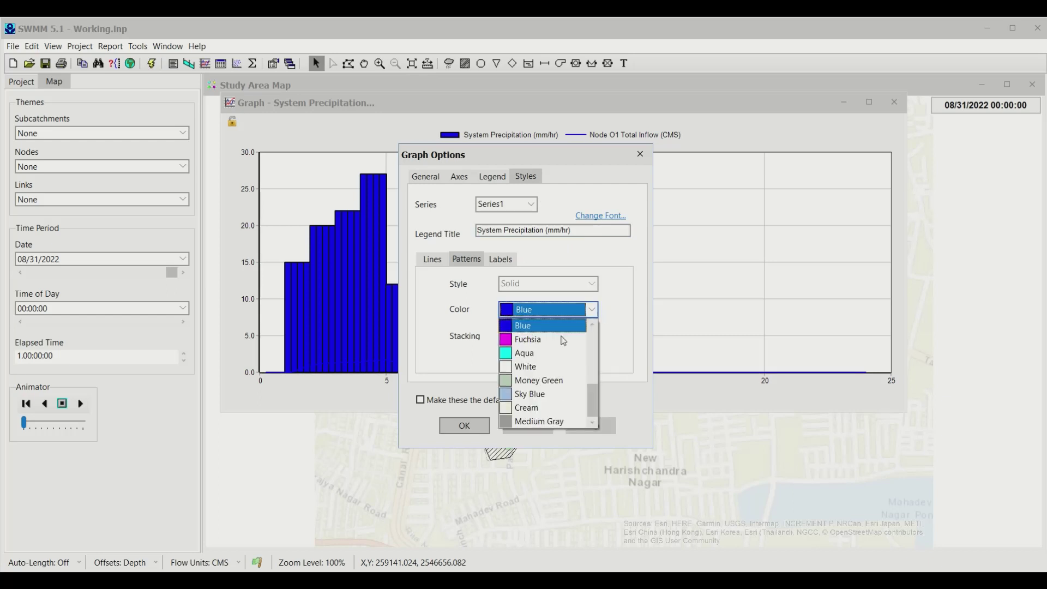
pyautogui.click(521, 413)
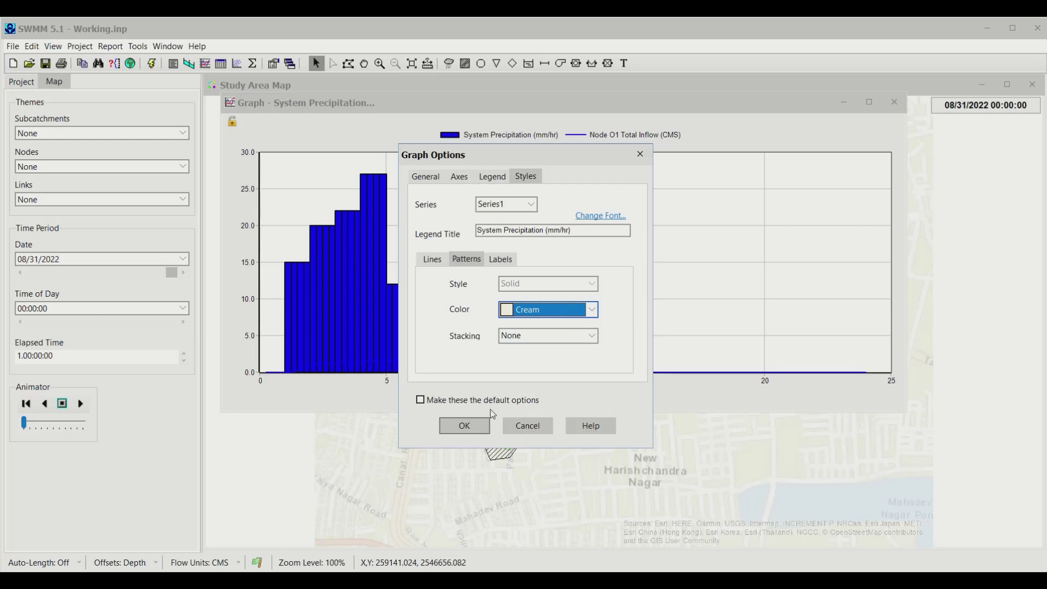
pyautogui.click(465, 427)
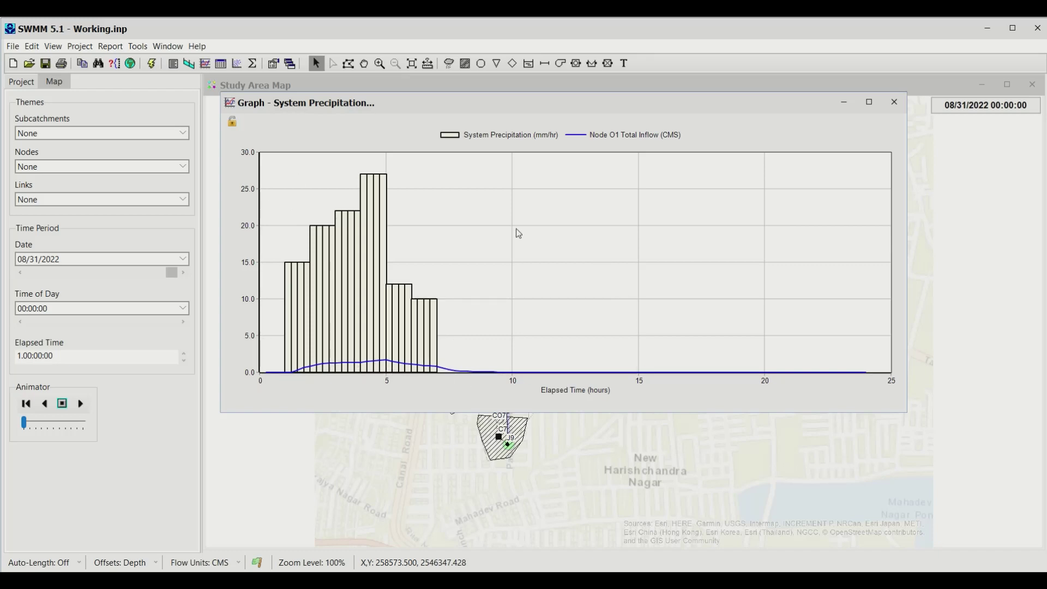
# Close the graph and create a table by object for Node O1 with Total Inflow instead of Depth
pyautogui.click(894, 104)
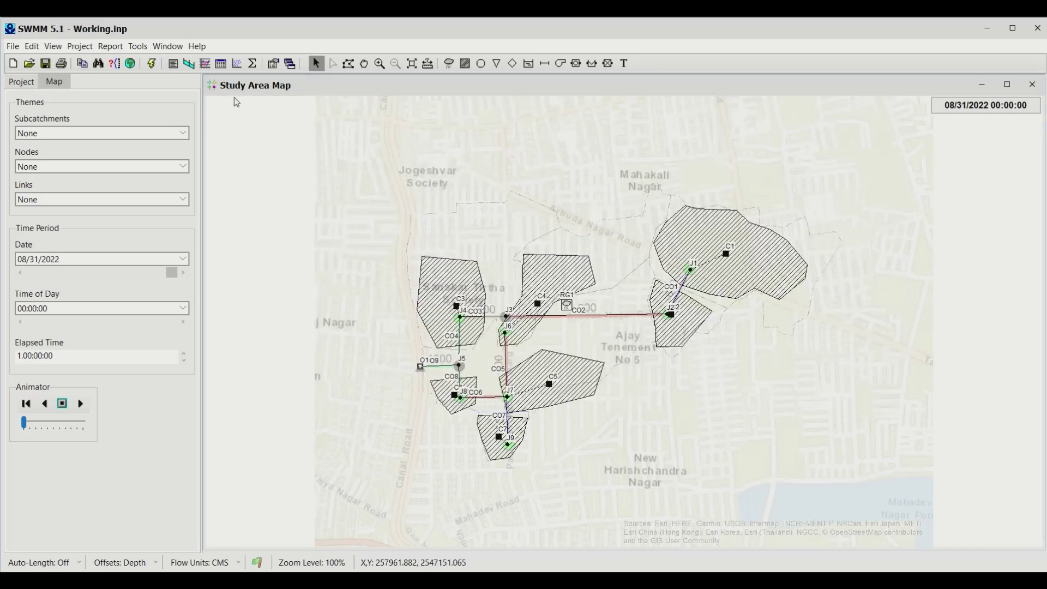
pyautogui.click(107, 49)
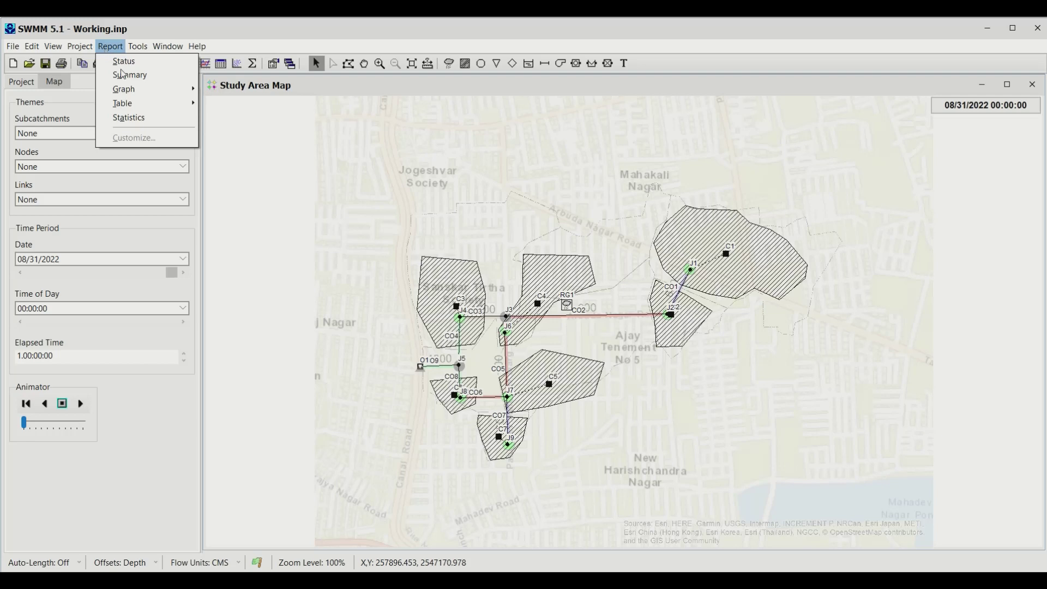
pyautogui.moveTo(150, 109)
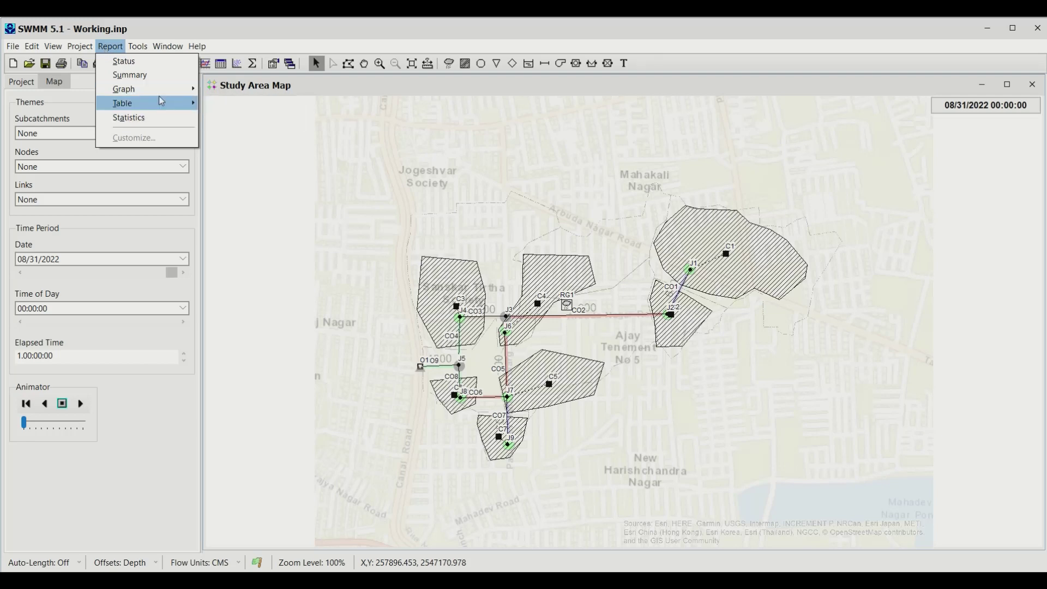
pyautogui.moveTo(175, 92)
pyautogui.click(254, 110)
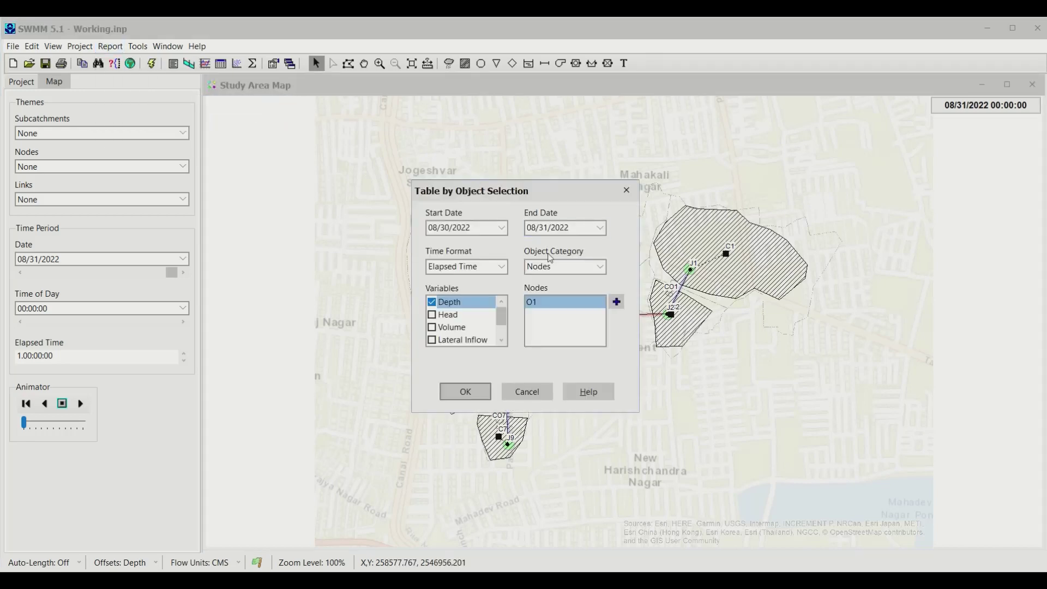
pyautogui.click(431, 302)
pyautogui.scroll(-1, 446, 332)
pyautogui.click(432, 328)
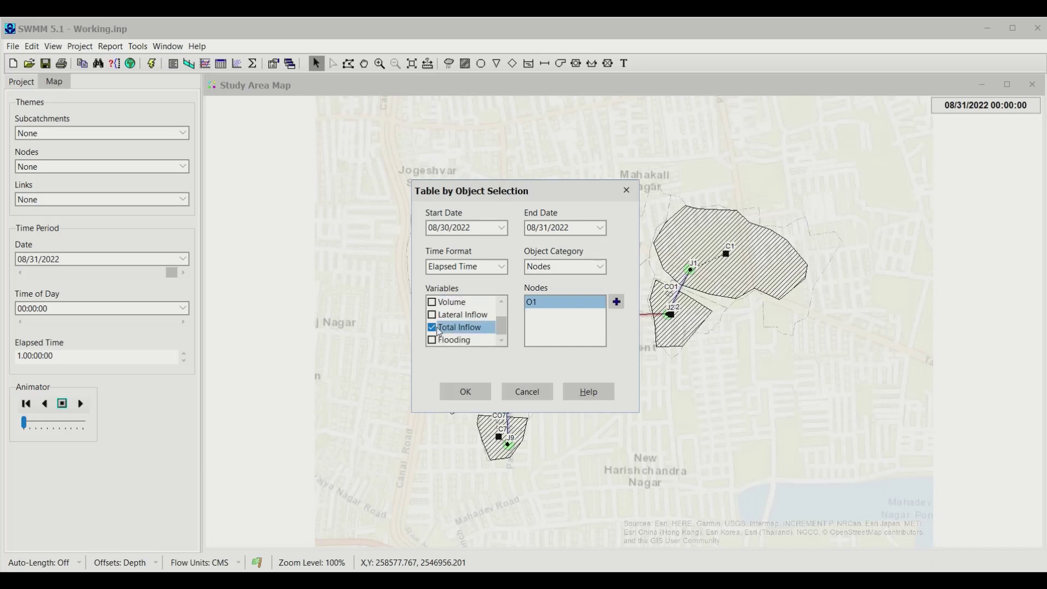
pyautogui.click(465, 392)
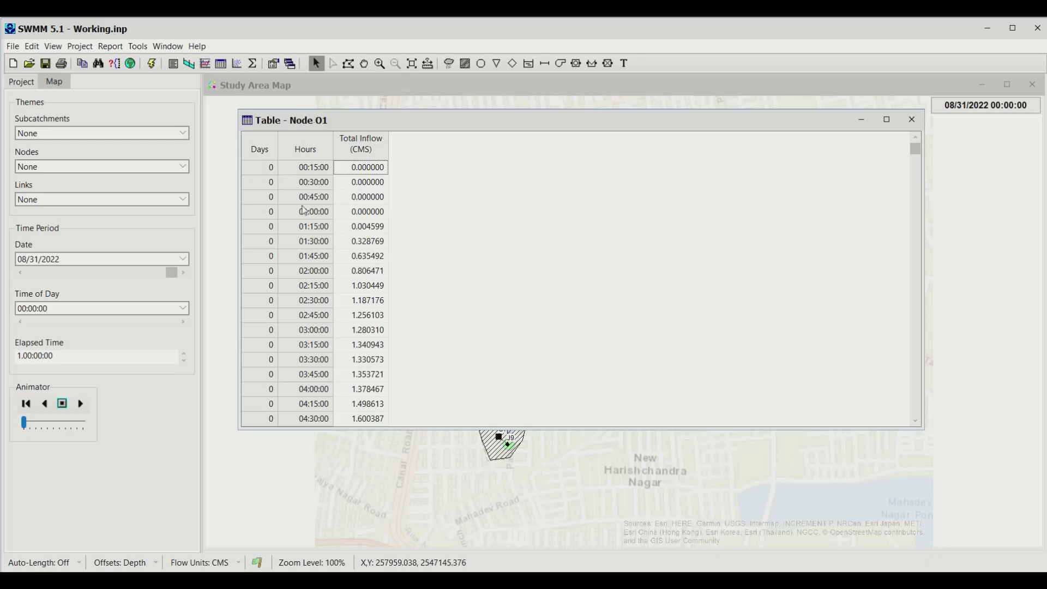
# From the study area map, rebuild the Node O1 table with Total Inflow as its only variable
pyautogui.click(271, 149)
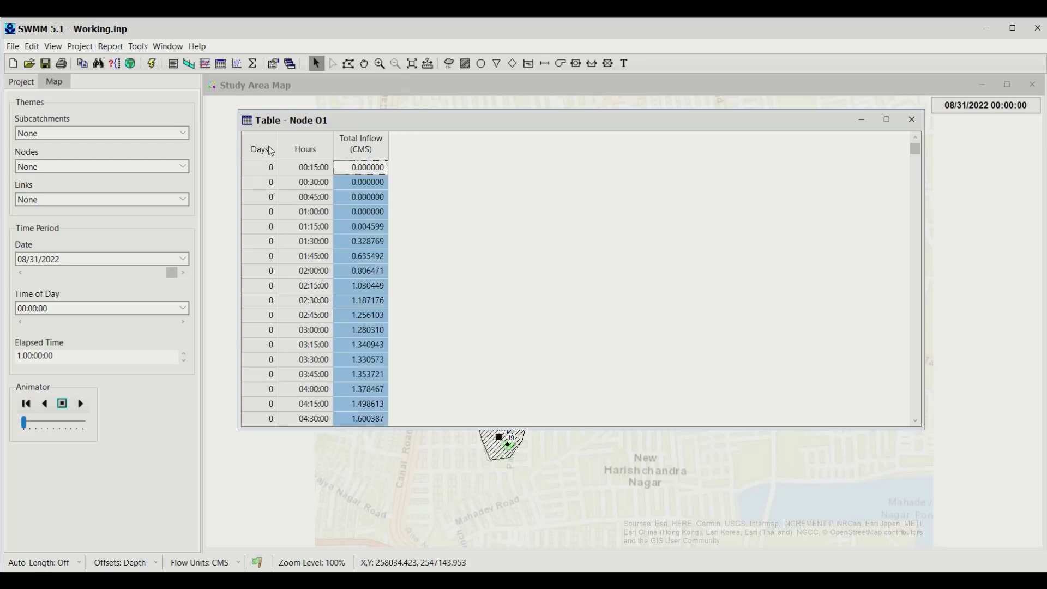
pyautogui.click(235, 136)
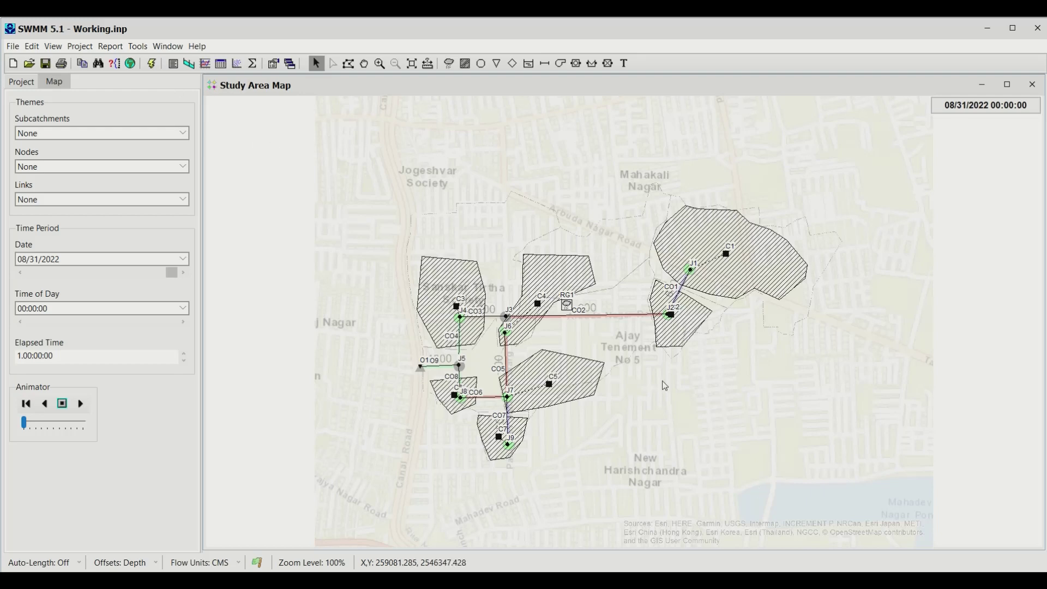
pyautogui.click(79, 46)
pyautogui.moveTo(110, 46)
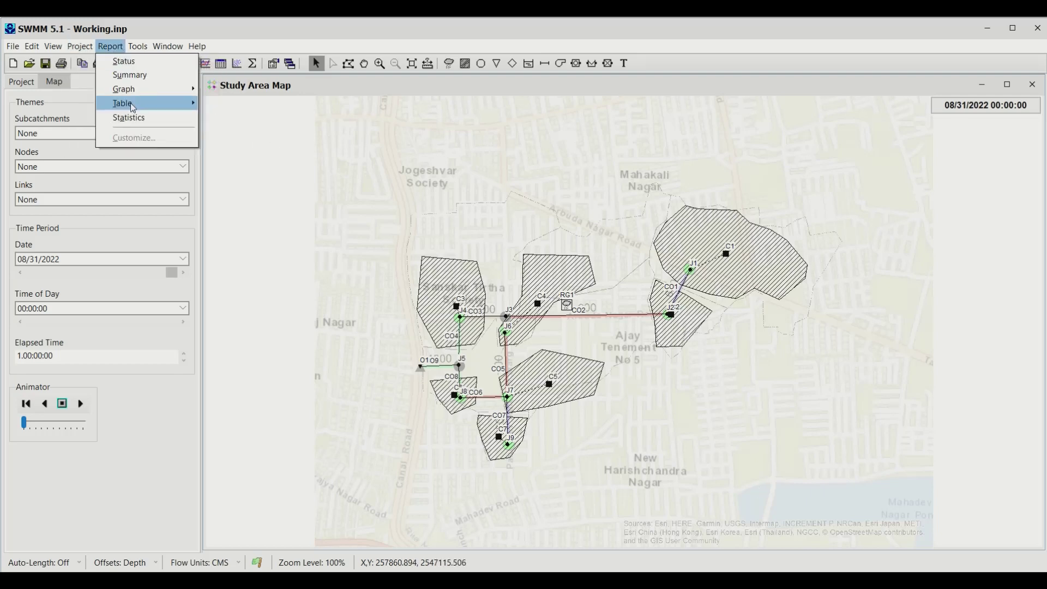
pyautogui.moveTo(168, 98)
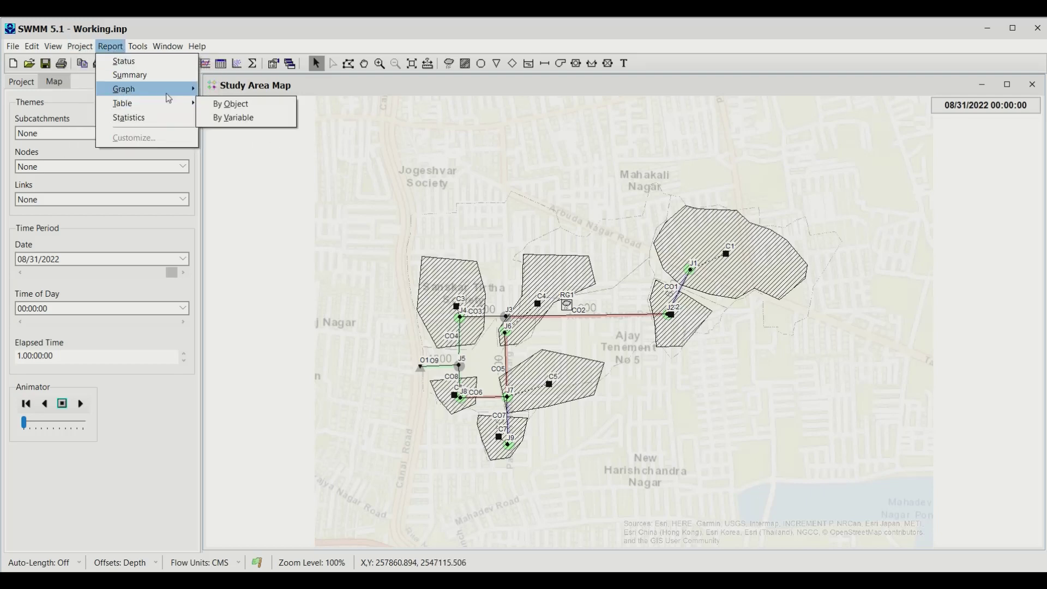
pyautogui.click(253, 110)
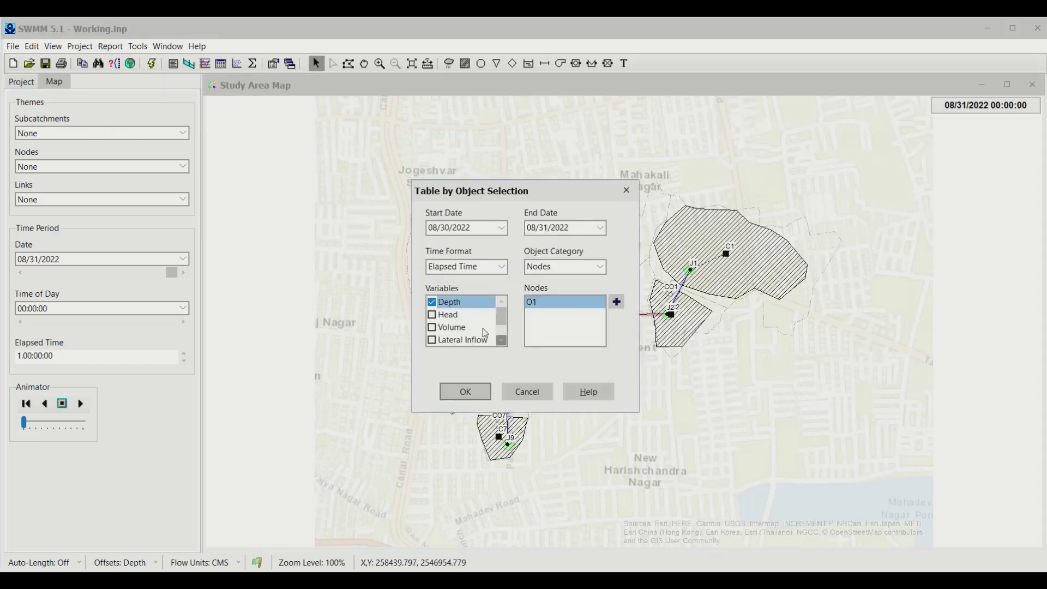
pyautogui.click(432, 302)
pyautogui.scroll(-1, 479, 335)
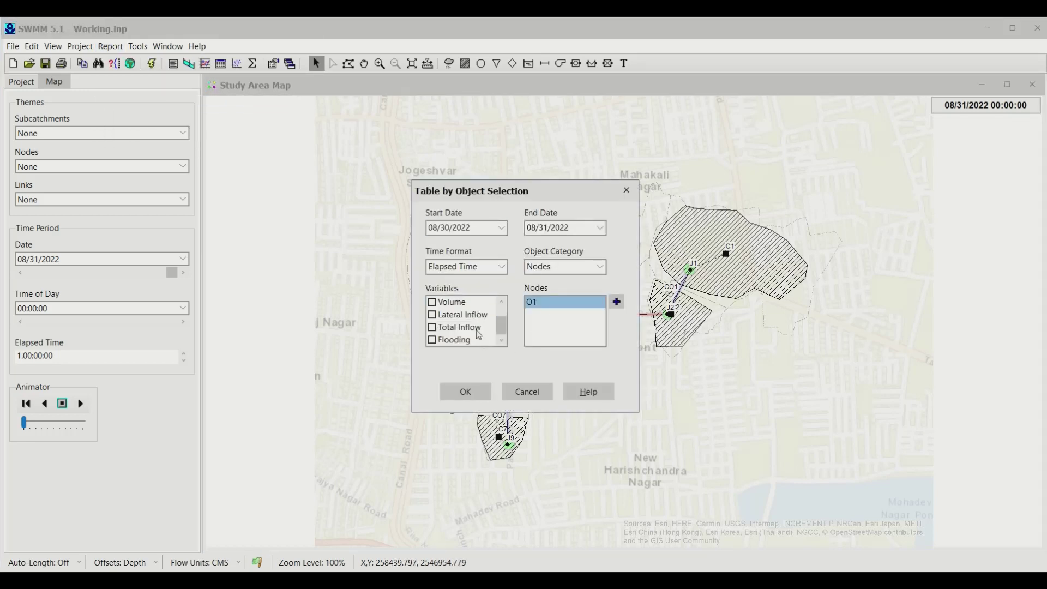
pyautogui.click(445, 329)
pyautogui.click(432, 327)
pyautogui.click(465, 391)
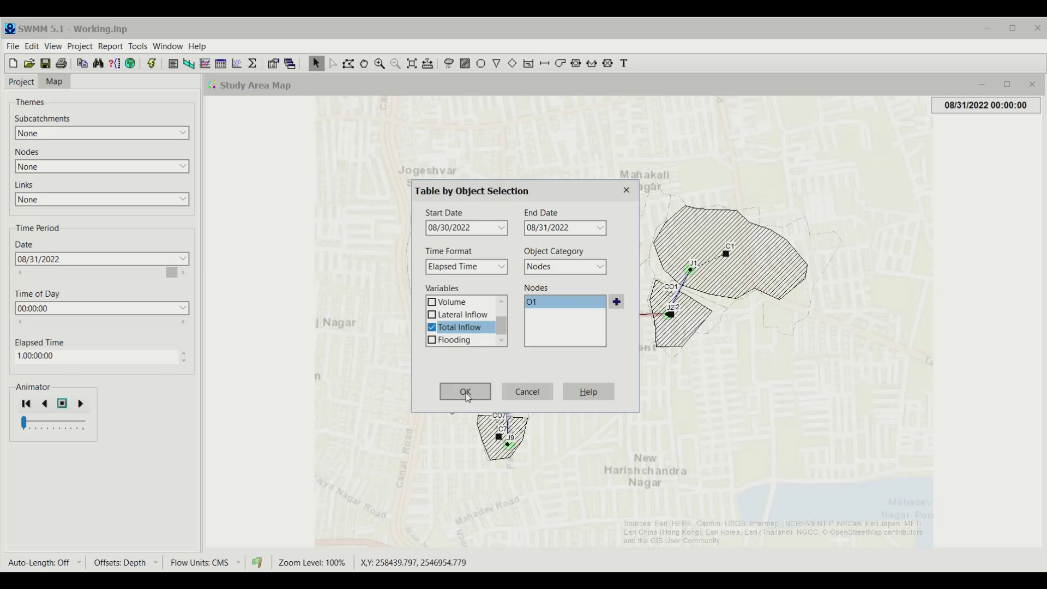
# Copy the Node O1 Total Inflow table to the clipboard, then bring up the Windows Start menu
pyautogui.click(81, 65)
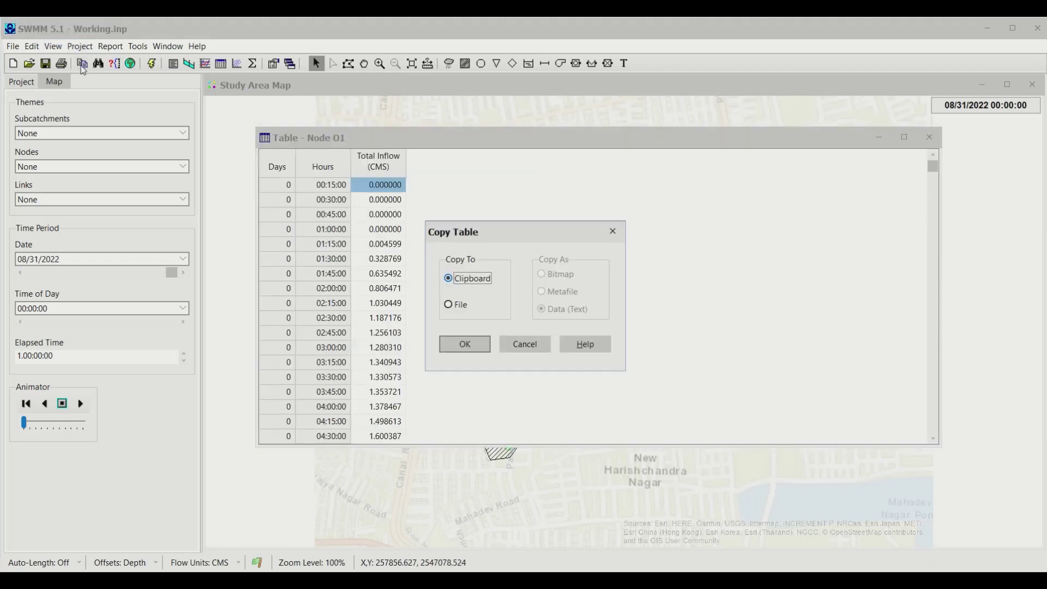
pyautogui.click(465, 344)
pyautogui.hotkey('alt', 'Tab')
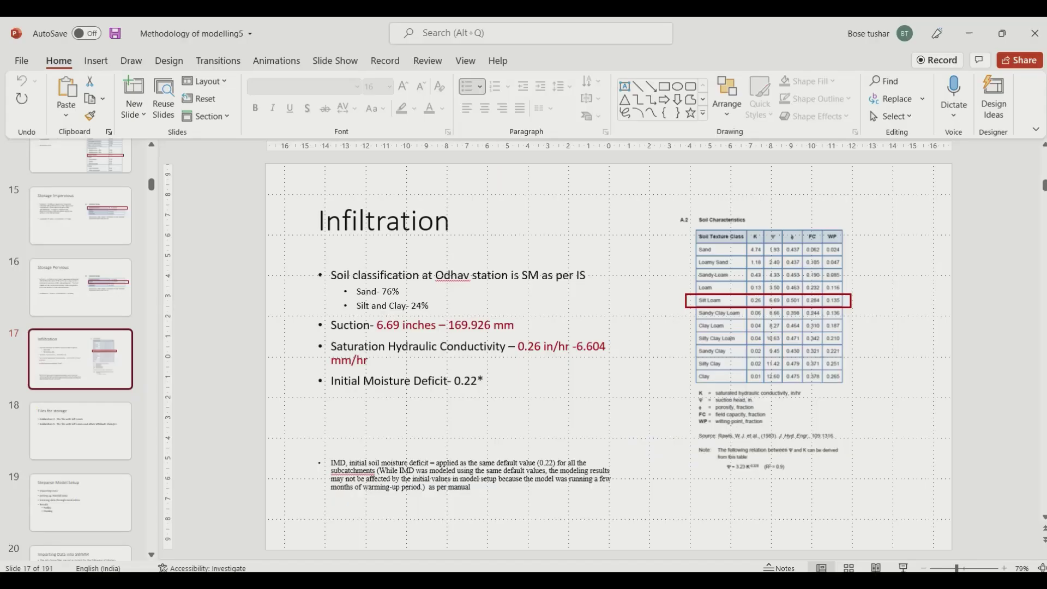
pyautogui.press('super')
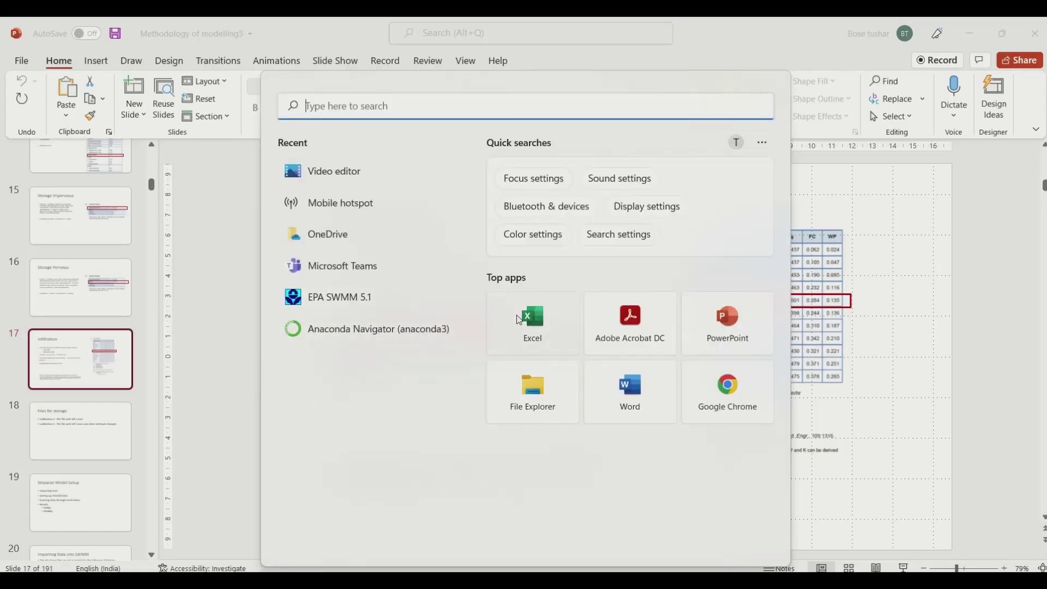
# Start a blank Excel workbook and paste the copied table at cell A1
pyautogui.press('super')
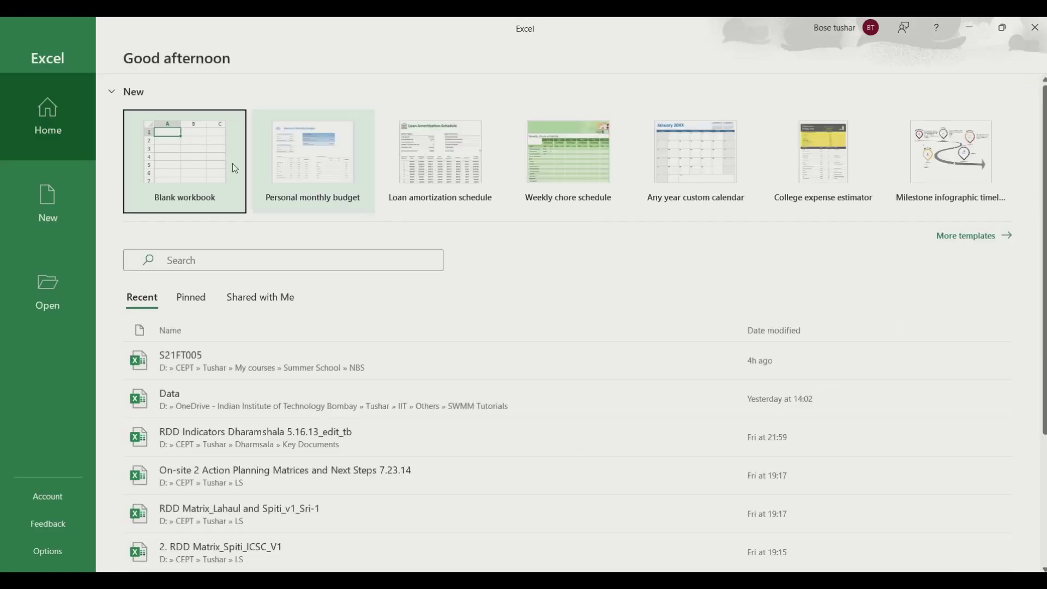
pyautogui.click(232, 162)
pyautogui.rightClick(38, 184)
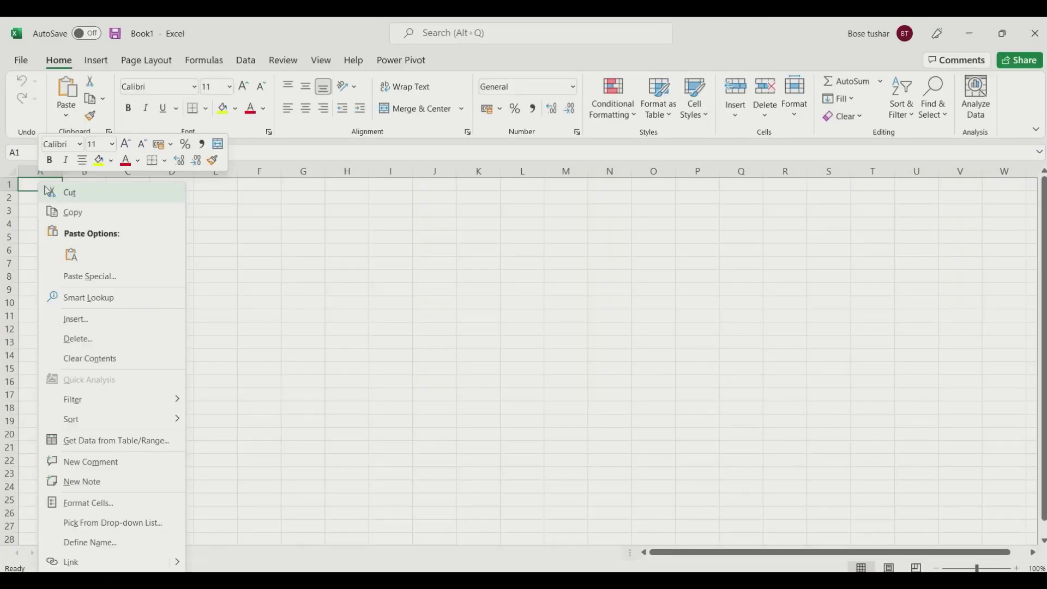
pyautogui.click(70, 252)
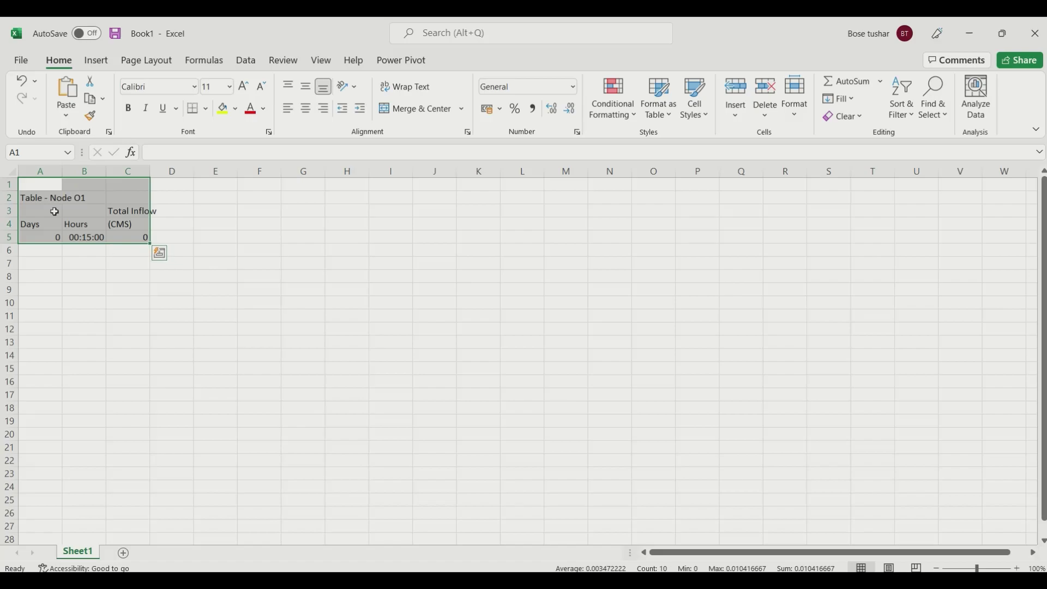
# Back in SWMM, select the entire Total Inflow column and copy it to the clipboard
pyautogui.hotkey('alt', 'Tab')
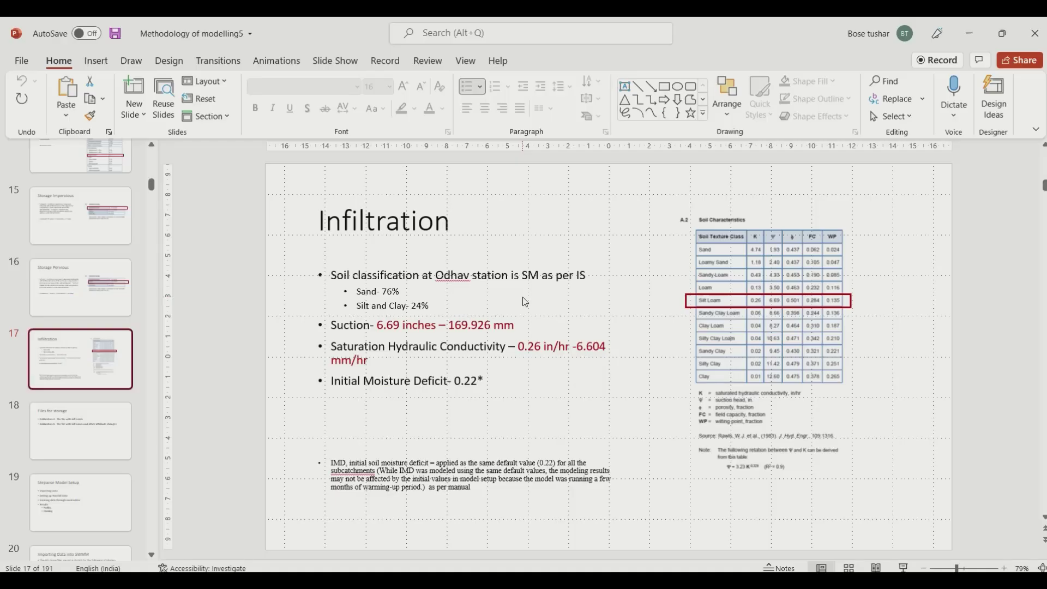
pyautogui.hotkey('alt', 'Tab')
pyautogui.press('Tab')
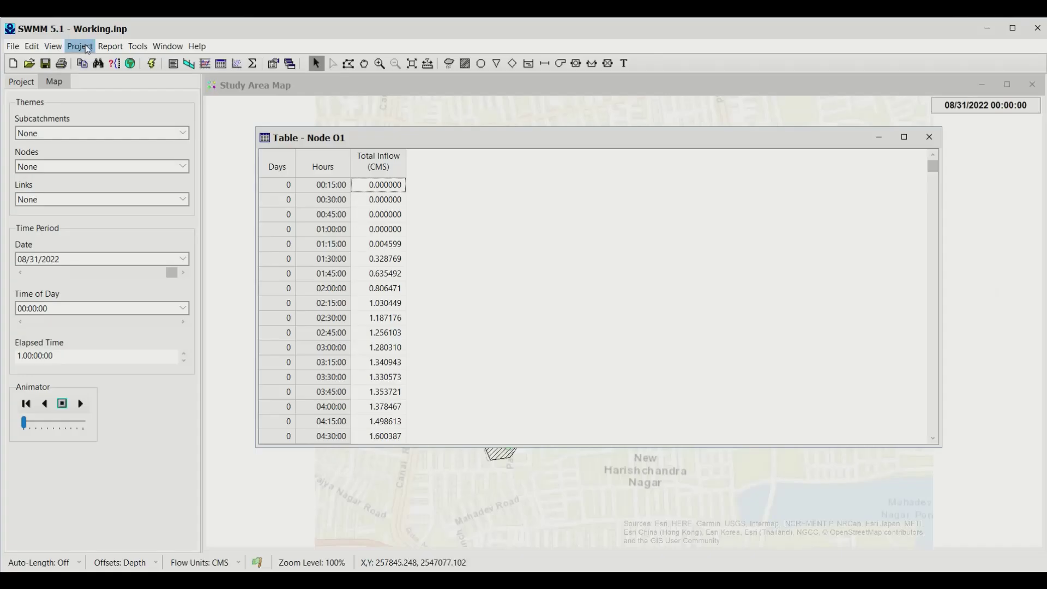
pyautogui.hotkey('ctrl', 'a')
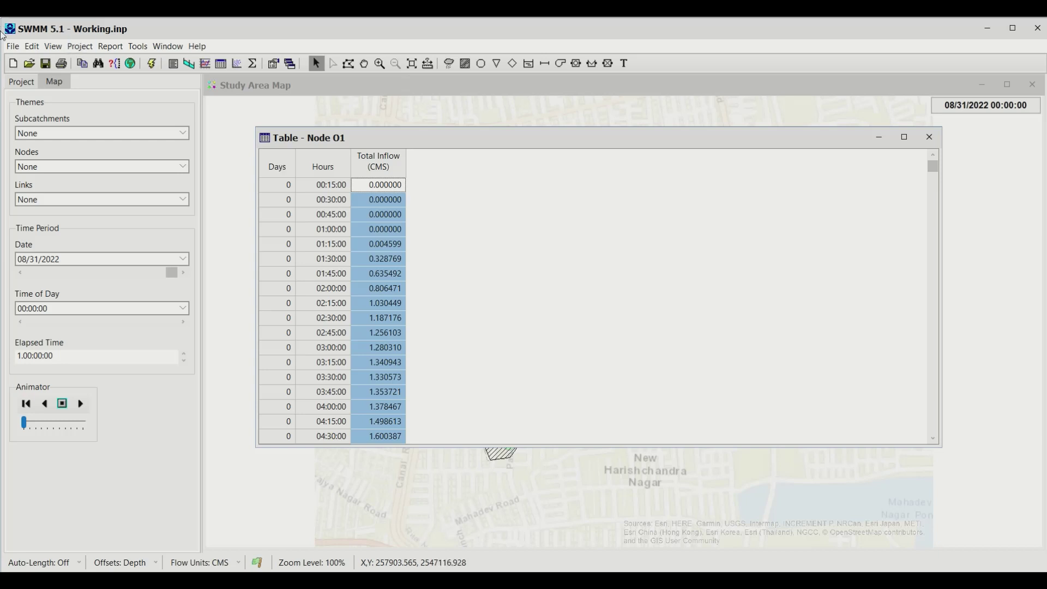
pyautogui.click(82, 64)
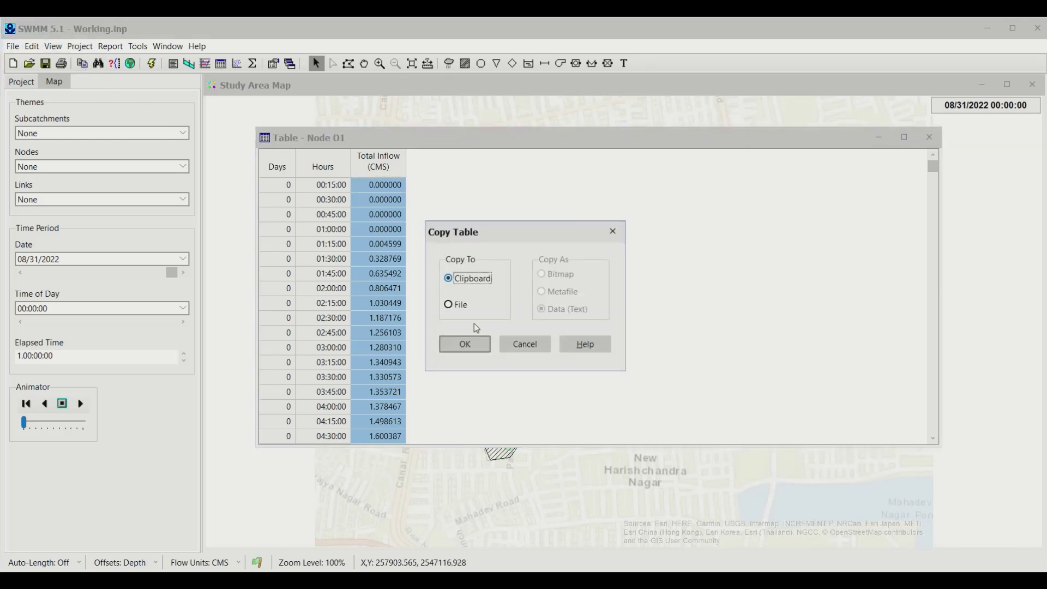
pyautogui.click(464, 342)
pyautogui.hotkey('alt', 'Tab')
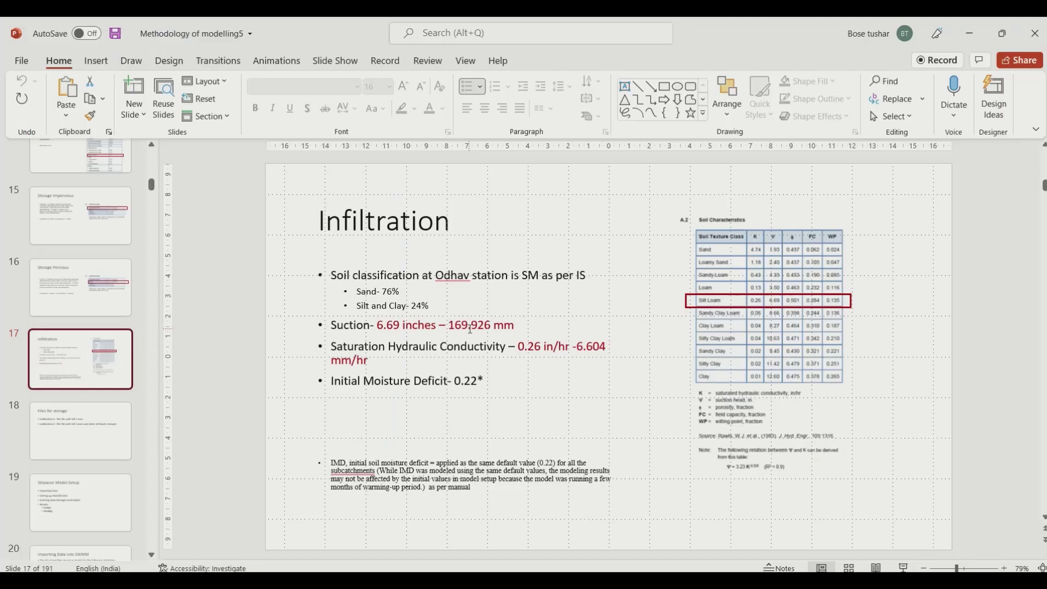
# Paste the full Node O1 Total Inflow table at cell B9 in Excel and check the pasted block
pyautogui.hotkey('alt', 'Tab')
pyautogui.press('Tab')
pyautogui.hotkey('ctrl', 'v')
pyautogui.click(88, 294)
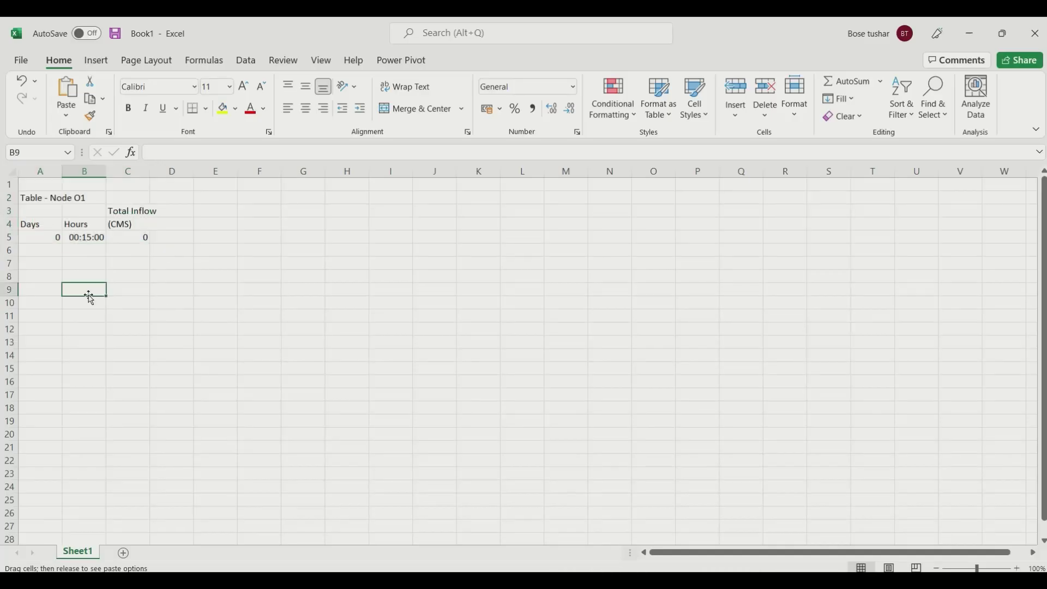
pyautogui.rightClick(89, 296)
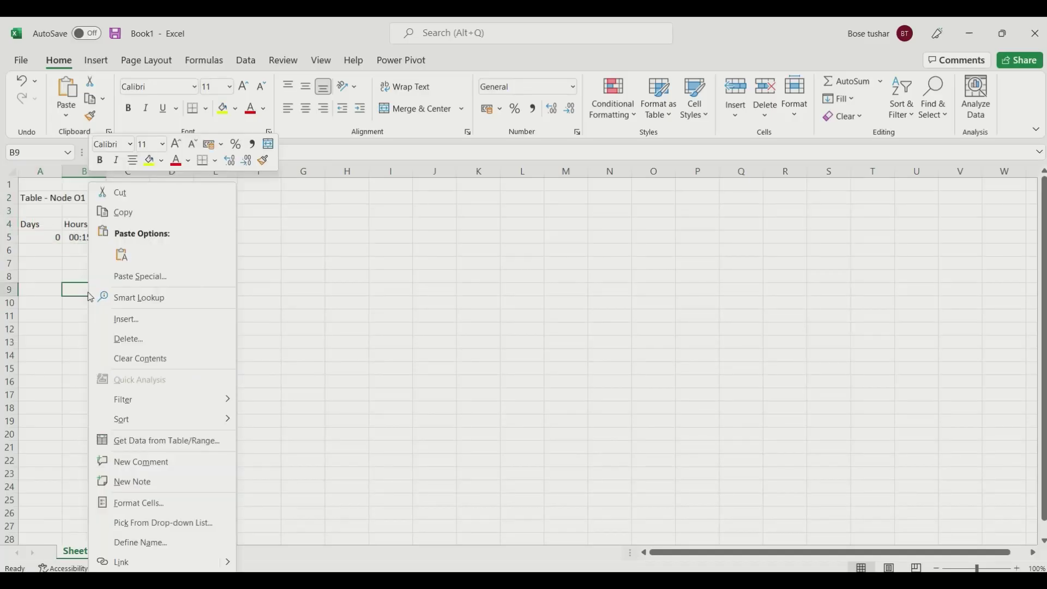
pyautogui.click(121, 257)
pyautogui.scroll(-2, 323, 295)
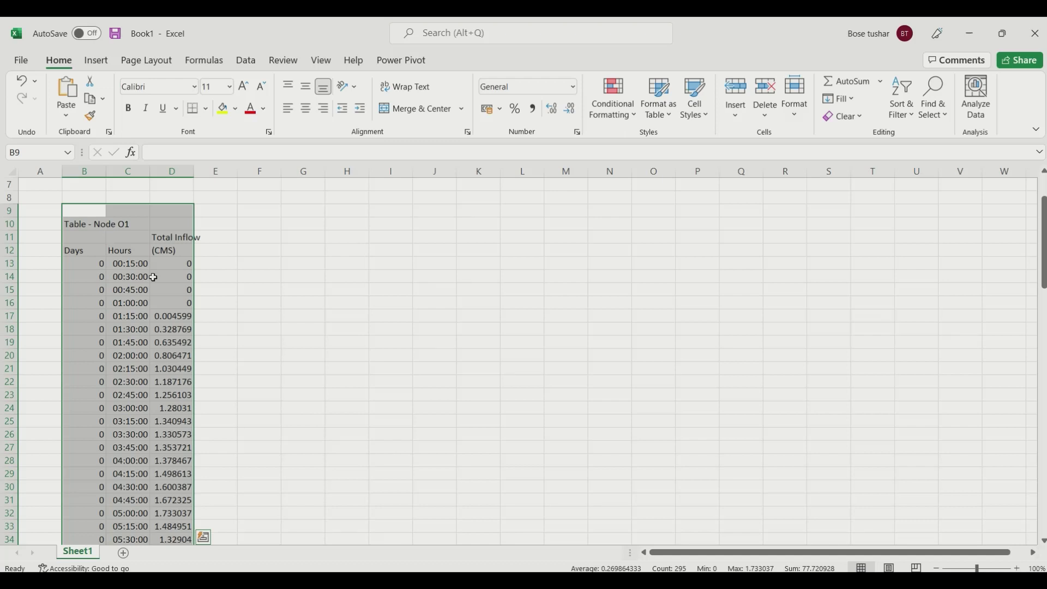
pyautogui.scroll(-2, 255, 313)
pyautogui.scroll(2, 186, 263)
pyautogui.press('Escape')
pyautogui.scroll(-12, 357, 305)
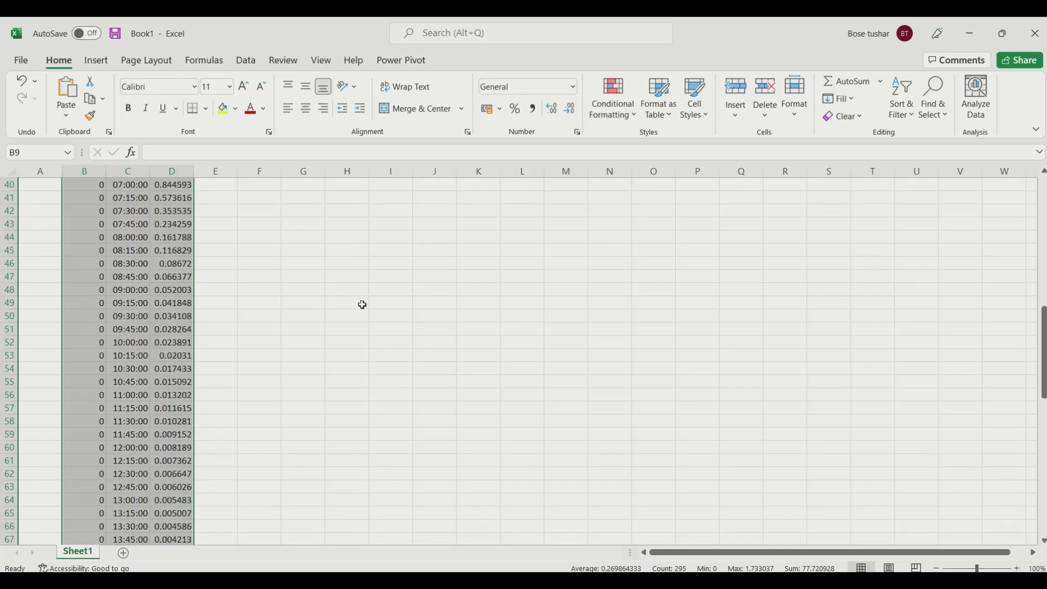
pyautogui.scroll(2, 187, 282)
pyautogui.scroll(2, 125, 241)
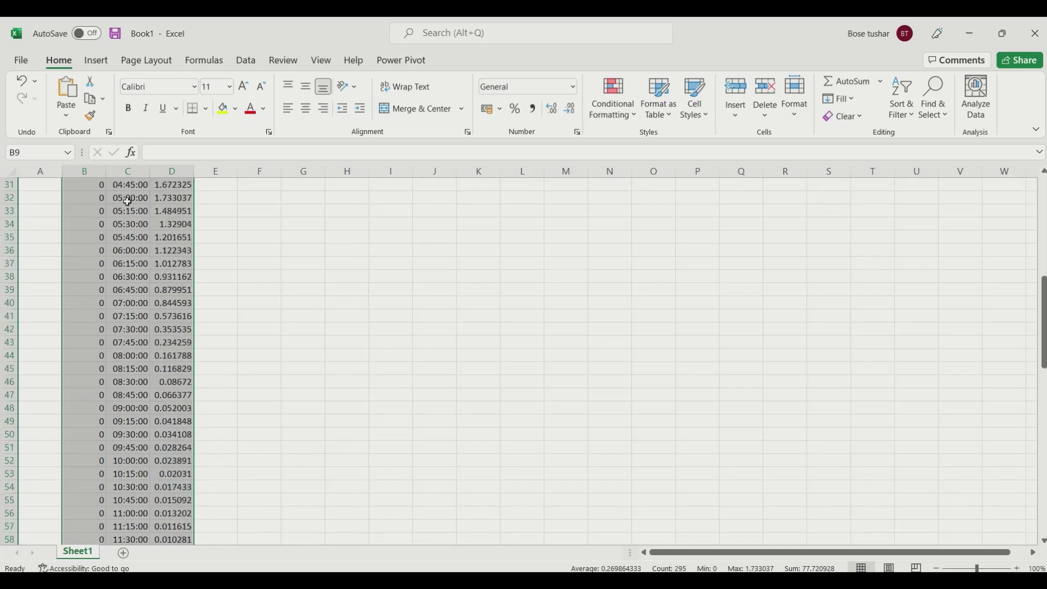
pyautogui.click(115, 209)
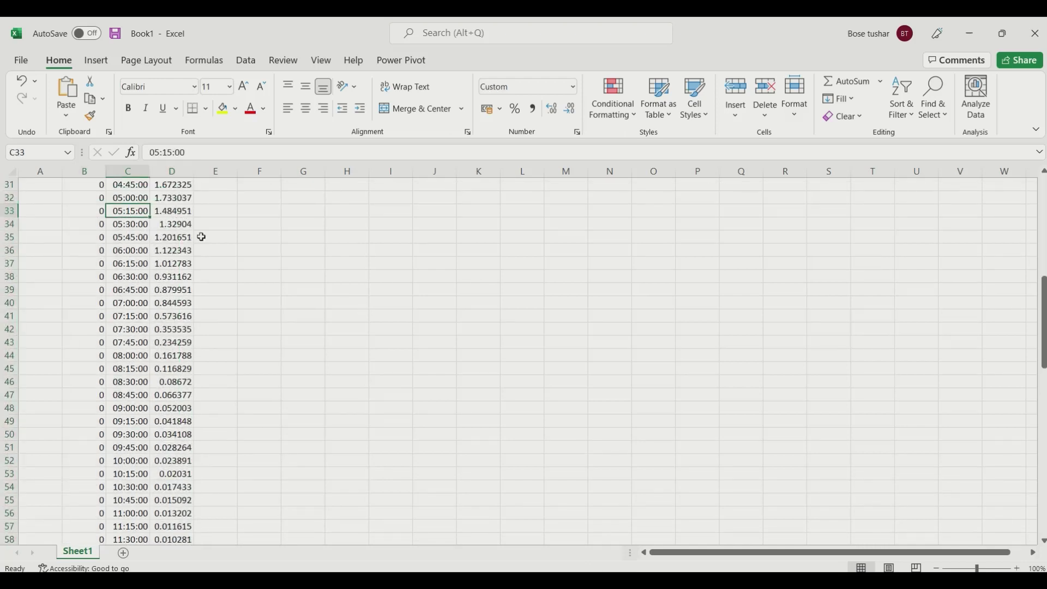
# Switch back to SWMM and close the Table - Node O1 window
pyautogui.press('super+Tab')
pyautogui.press('Right')
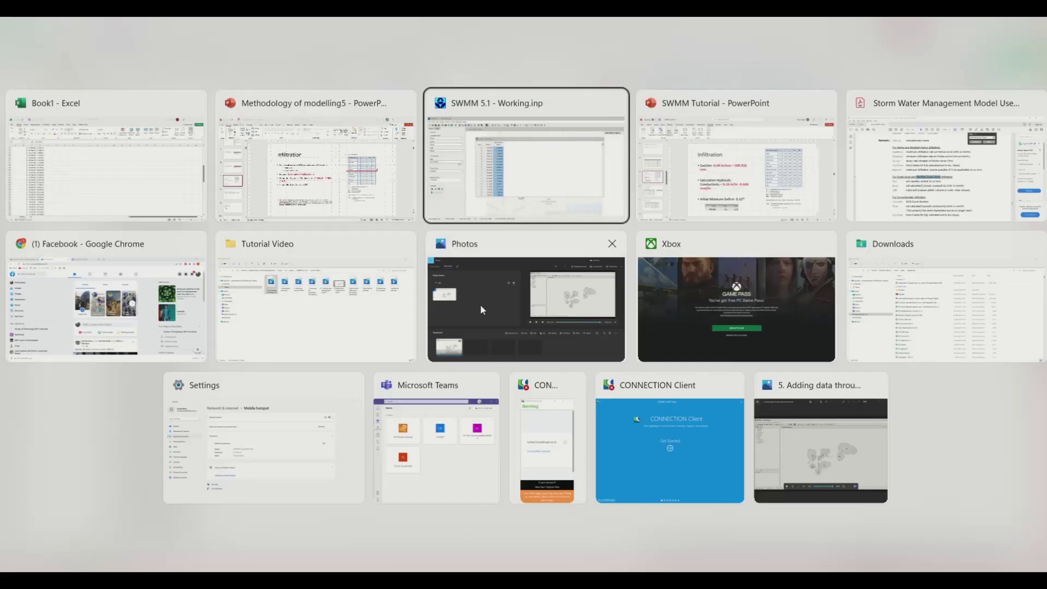
pyautogui.press('Return')
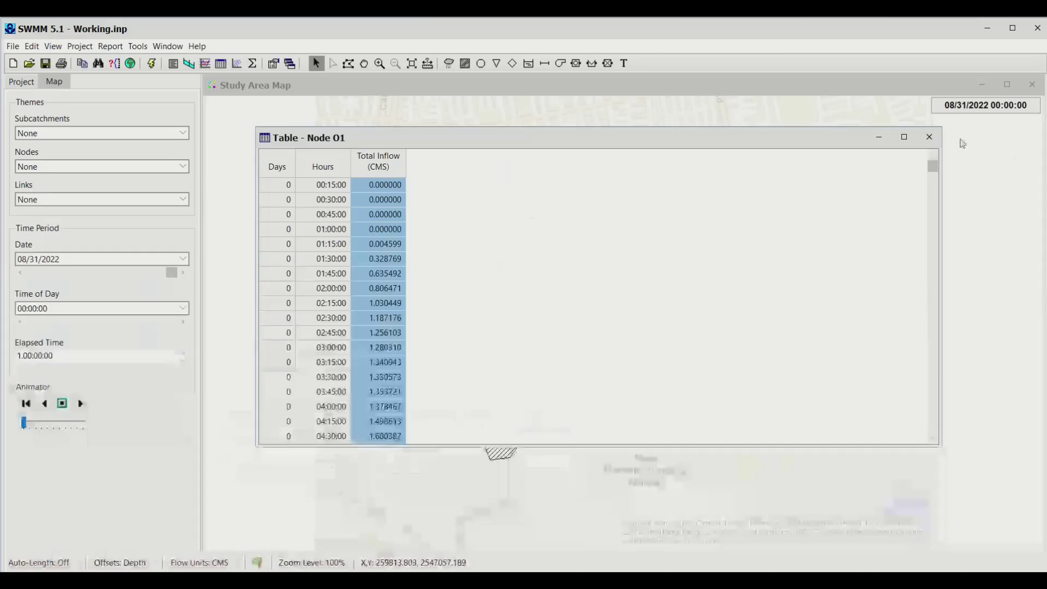
pyautogui.click(930, 140)
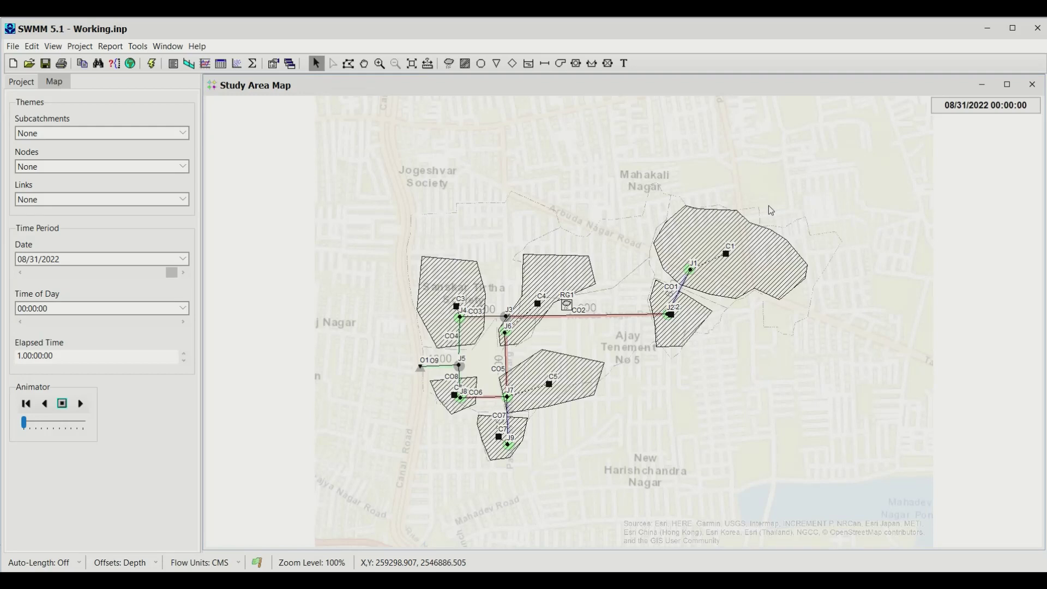